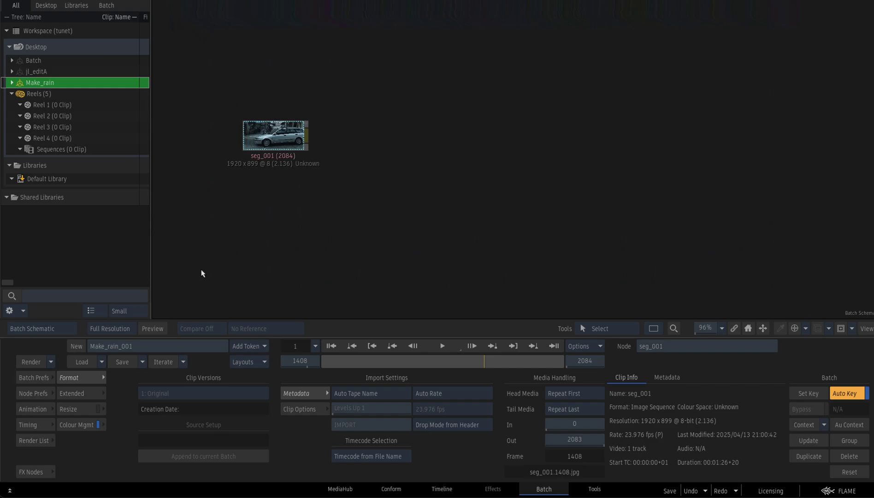
# Step: Review the seg_001 clip at several frames, from about 945 to 1485
pyautogui.doubleClick(280, 138)
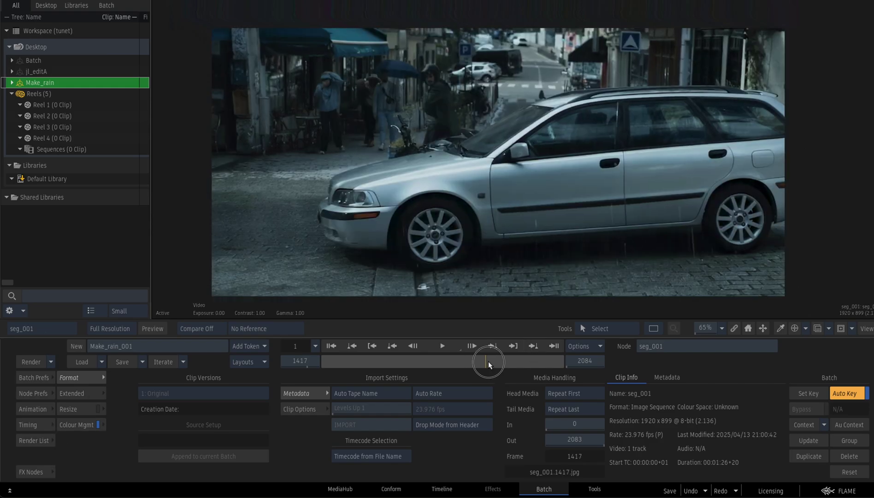
pyautogui.moveTo(490, 361); pyautogui.dragTo(431, 361)
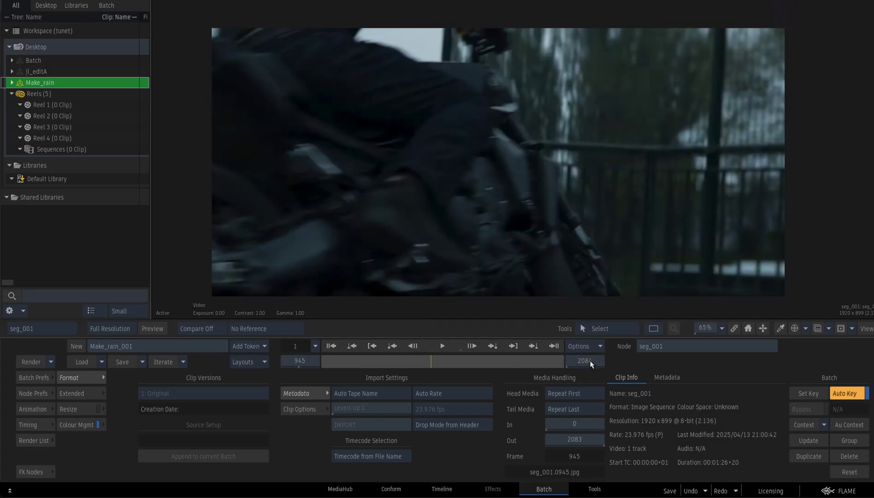
pyautogui.moveTo(434, 367); pyautogui.dragTo(493, 357)
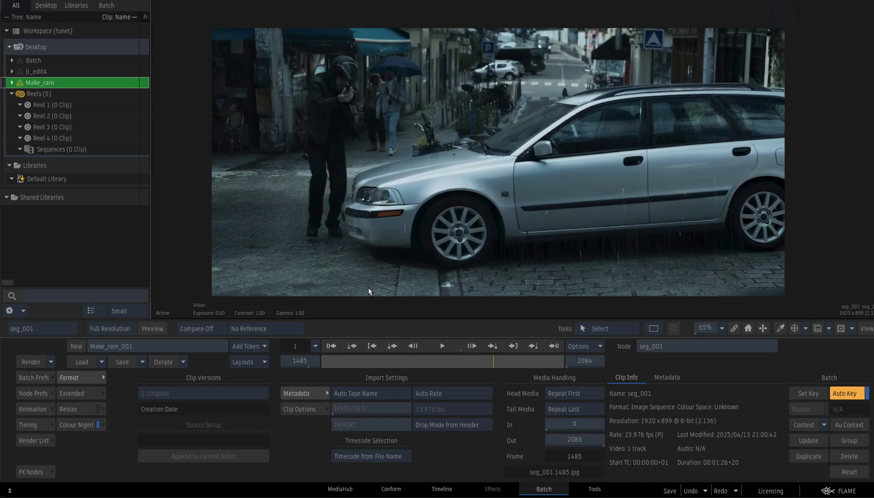
pyautogui.press('Escape')
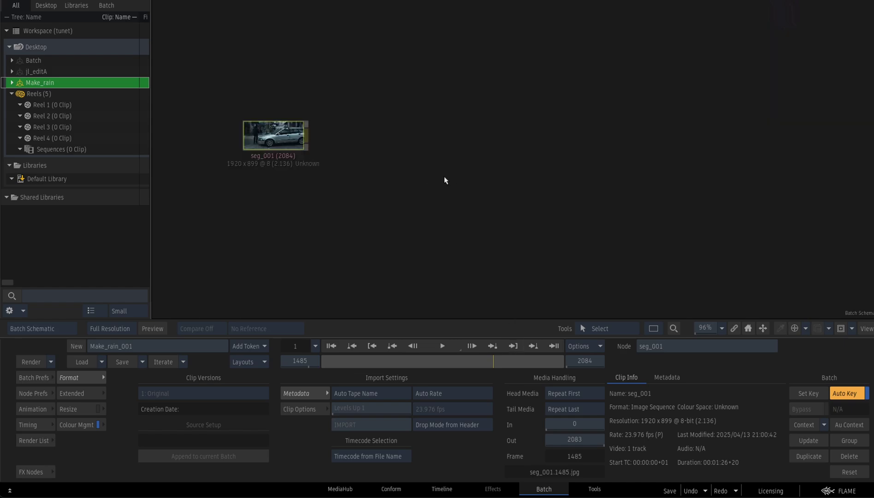
# Step: Add an Inference node to the batch schematic and load the model tunet_epoch_000001009_rgb_export from the make_rain/2flame folder
pyautogui.click(36, 472)
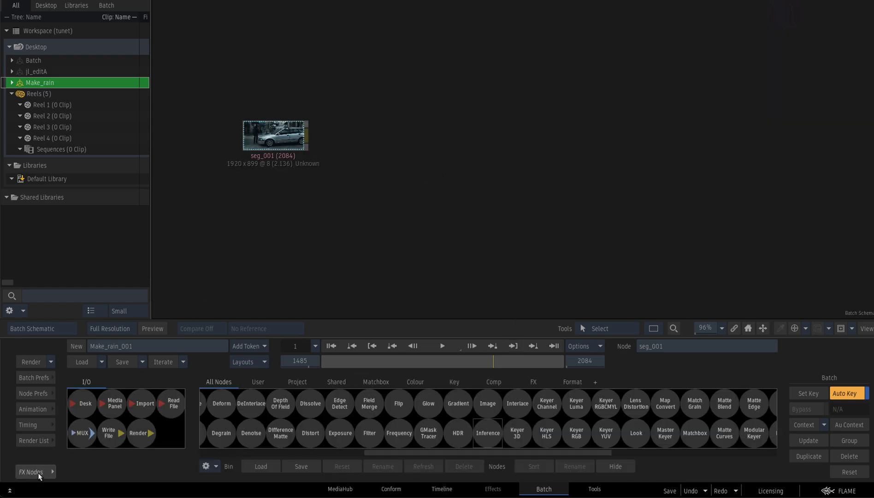
pyautogui.press('i')
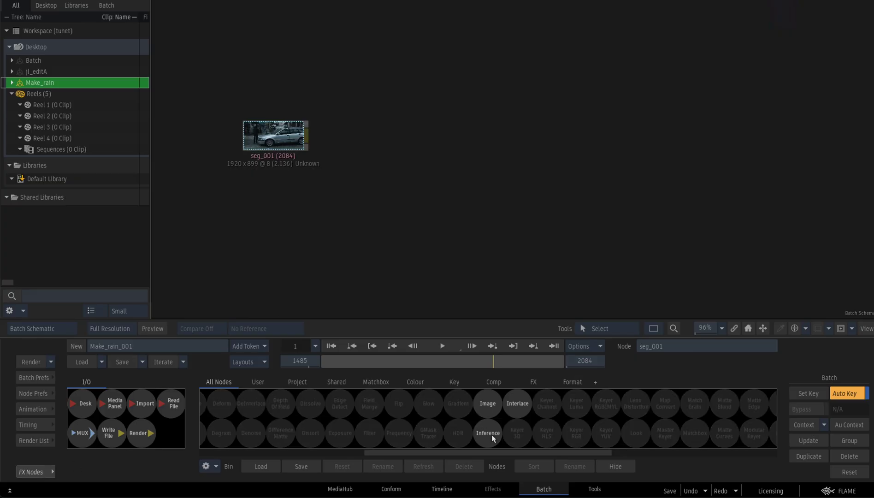
pyautogui.moveTo(492, 439); pyautogui.dragTo(402, 142)
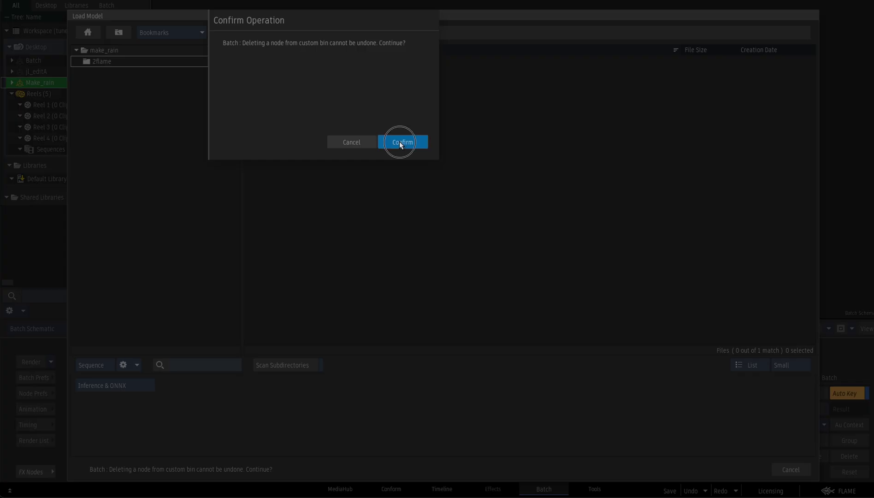
pyautogui.click(400, 141)
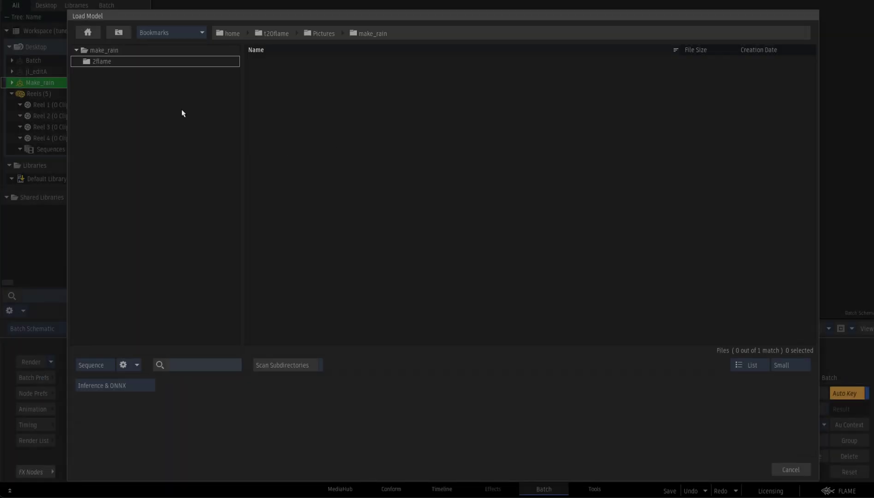
pyautogui.click(152, 34)
pyautogui.click(177, 164)
pyautogui.click(111, 64)
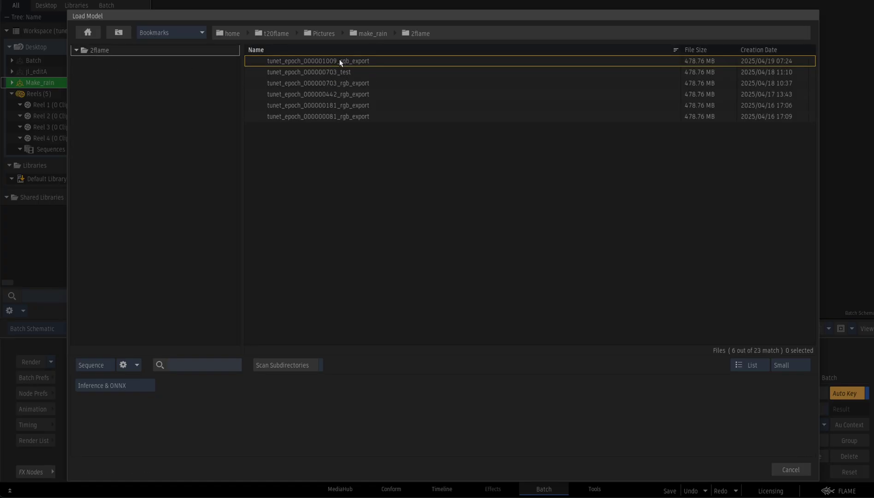
pyautogui.doubleClick(321, 60)
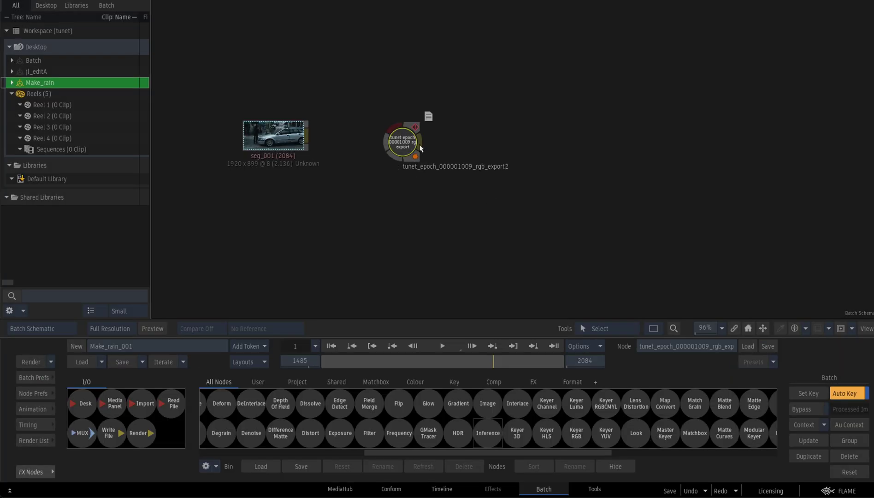
# Step: Connect the seg_001 clip to the inference node and examine its processed image on frames 1485 to 1488
pyautogui.moveTo(408, 142)
pyautogui.mouseDown()
pyautogui.moveTo(369, 156)
pyautogui.moveTo(326, 151)
pyautogui.moveTo(413, 151)
pyautogui.mouseUp()
pyautogui.doubleClick(416, 147)
pyautogui.press('Right')
pyautogui.press('Right')
pyautogui.press('Left')
pyautogui.press('Left')
pyautogui.press('Right')
pyautogui.press('Right')
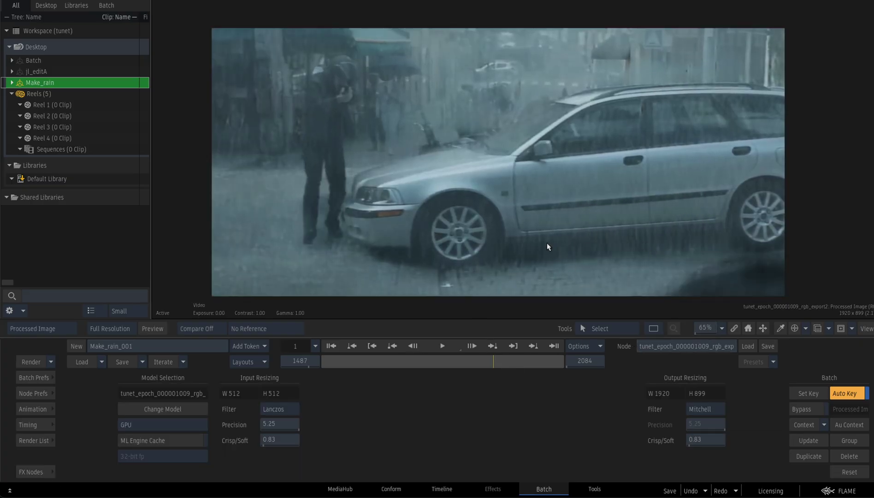
pyautogui.press('Right')
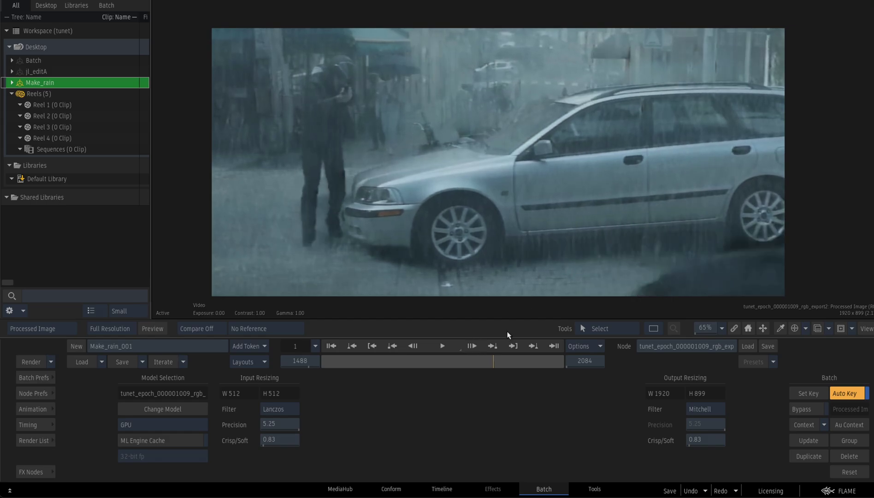
# Step: Compare the inference node's processed image with the source frame by frame on the taxi shot, around frames 616 to 626
pyautogui.moveTo(491, 358); pyautogui.dragTo(391, 344)
pyautogui.press('Right')
pyautogui.press('Right')
pyautogui.press('Right')
pyautogui.press('Right')
pyautogui.press('F1')
pyautogui.press('F4')
pyautogui.press('Right')
pyautogui.press('Right')
pyautogui.press('Right')
pyautogui.press('Right')
pyautogui.press('F1')
pyautogui.press('F4')
pyautogui.press('Right')
pyautogui.press('Right')
pyautogui.press('Right')
pyautogui.press('Right')
pyautogui.press('Right')
pyautogui.press('Right')
pyautogui.press('Right')
pyautogui.press('Right')
pyautogui.press('Right')
pyautogui.press('Right')
pyautogui.press('Right')
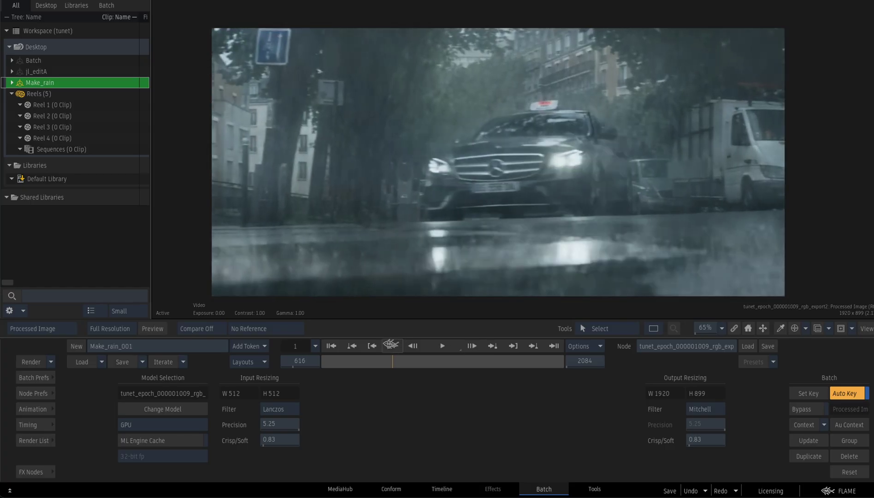
pyautogui.press('Right')
pyautogui.press('Right')
pyautogui.press('Right')
pyautogui.press('Right')
pyautogui.press('Right')
pyautogui.press('Right')
pyautogui.press('Left')
pyautogui.press('Left')
pyautogui.press('Left')
pyautogui.press('Left')
pyautogui.press('Left')
pyautogui.press('Left')
pyautogui.press('Left')
pyautogui.press('Left')
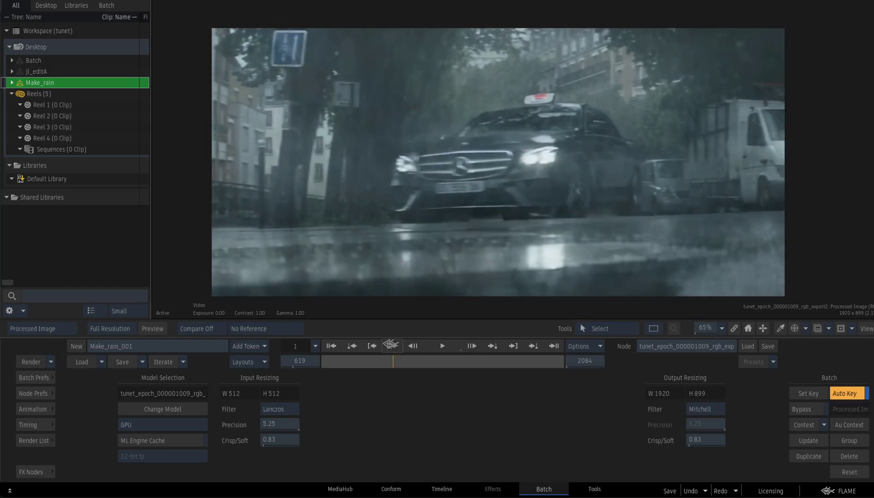
pyautogui.press('Left')
pyautogui.press('Left')
pyautogui.press('Right')
pyautogui.press('Right')
pyautogui.press('Right')
pyautogui.press('Right')
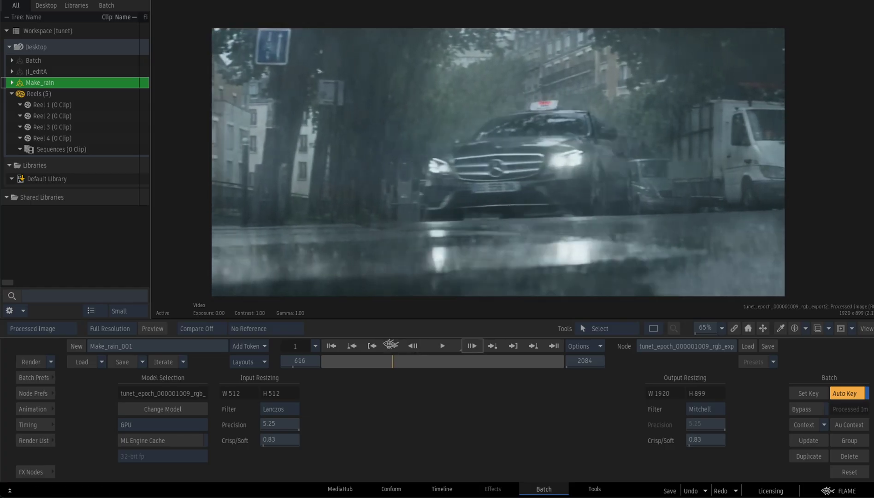
pyautogui.press('Right')
pyautogui.press('Right')
pyautogui.press('Right')
pyautogui.press('Right')
pyautogui.press('F1')
pyautogui.press('F4')
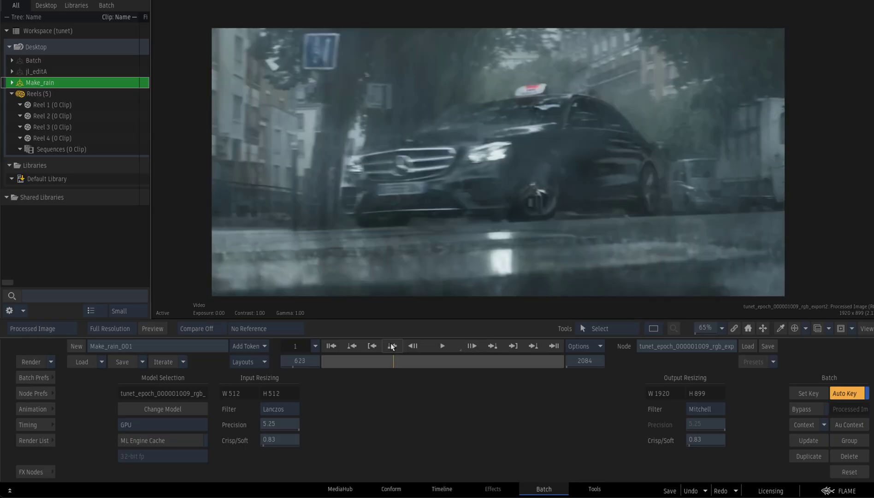
pyautogui.press('Right')
pyautogui.press('Right')
pyautogui.press('Right')
pyautogui.press('Escape')
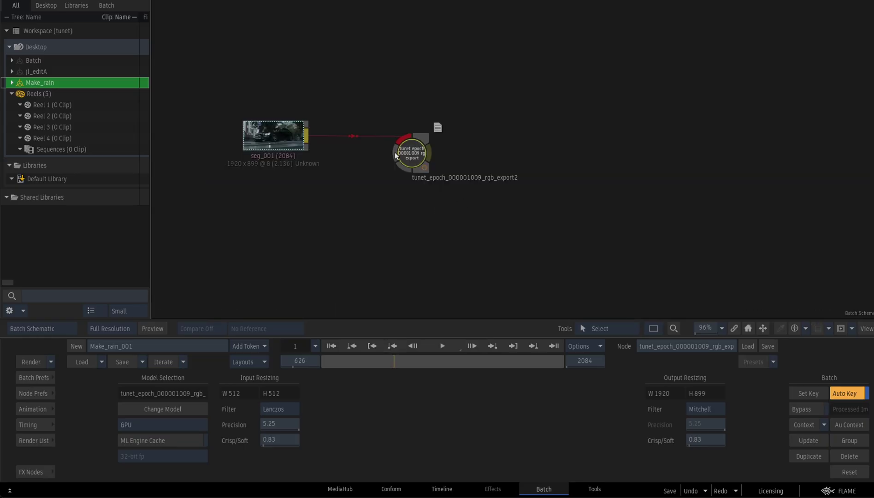
# Step: View the inference node's processed image at frame 910
pyautogui.moveTo(417, 155)
pyautogui.mouseDown()
pyautogui.moveTo(435, 154)
pyautogui.moveTo(406, 151)
pyautogui.mouseUp()
pyautogui.click(411, 145)
pyautogui.click(407, 151)
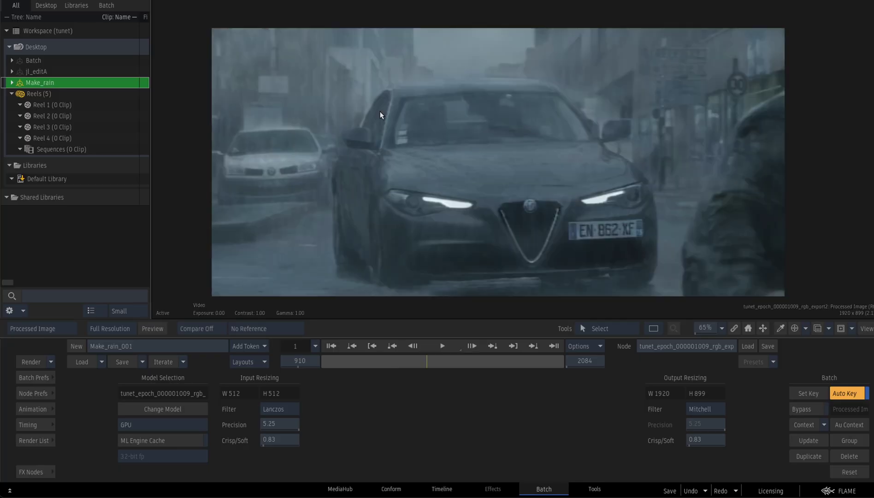
# Step: Switch to the browser and examine the before-and-after rain shots in the BASTION 36 VFX breakdown video between about 0:40 and 0:56
pyautogui.hotkey('alt', 'Tab')
pyautogui.hotkey('alt', 'Tab')
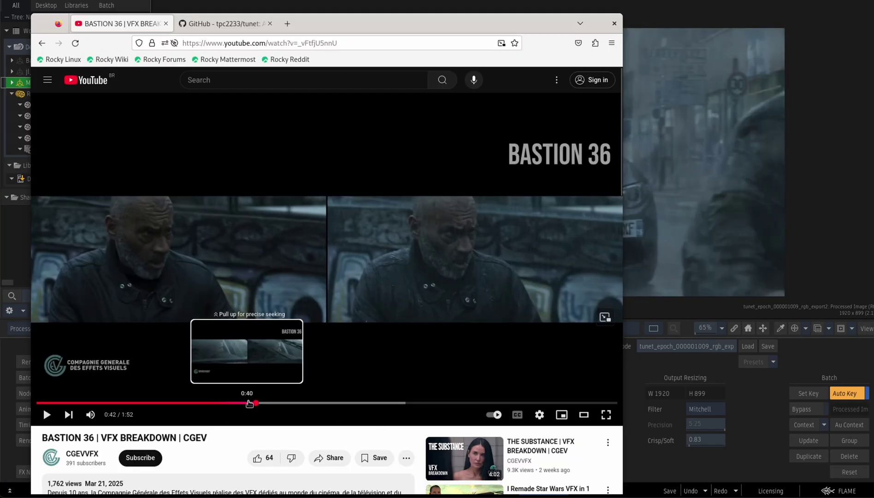
pyautogui.moveTo(249, 404); pyautogui.dragTo(324, 403)
pyautogui.click(282, 319)
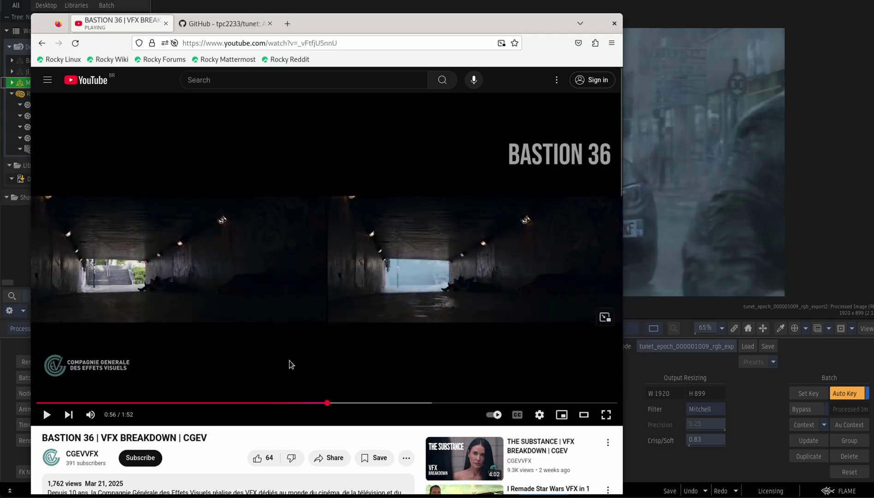
pyautogui.click(352, 368)
pyautogui.click(351, 369)
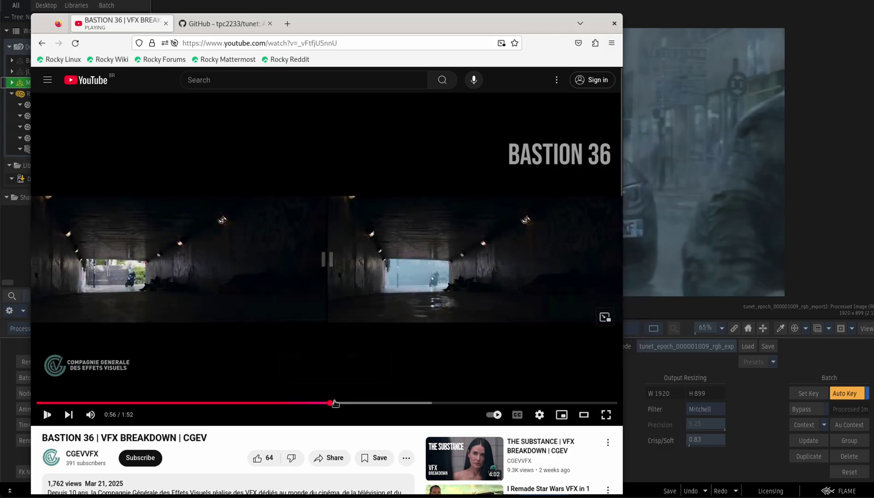
pyautogui.moveTo(335, 404); pyautogui.dragTo(258, 406)
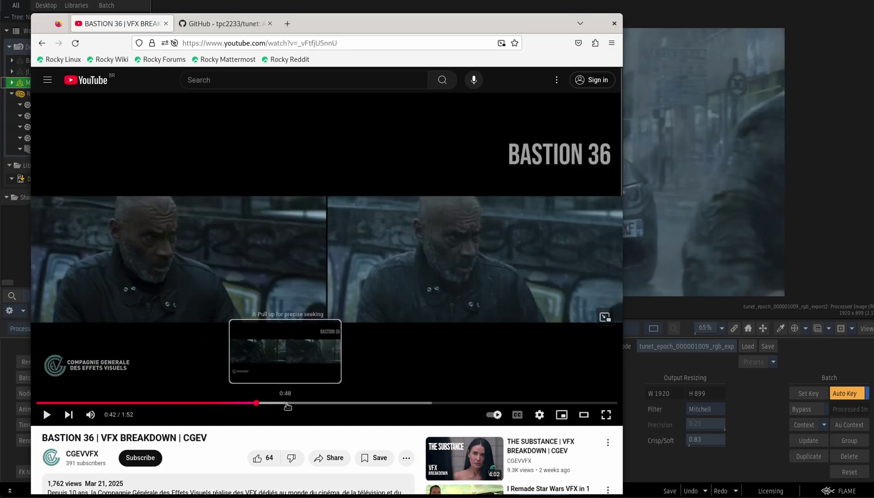
pyautogui.click(288, 406)
pyautogui.click(324, 404)
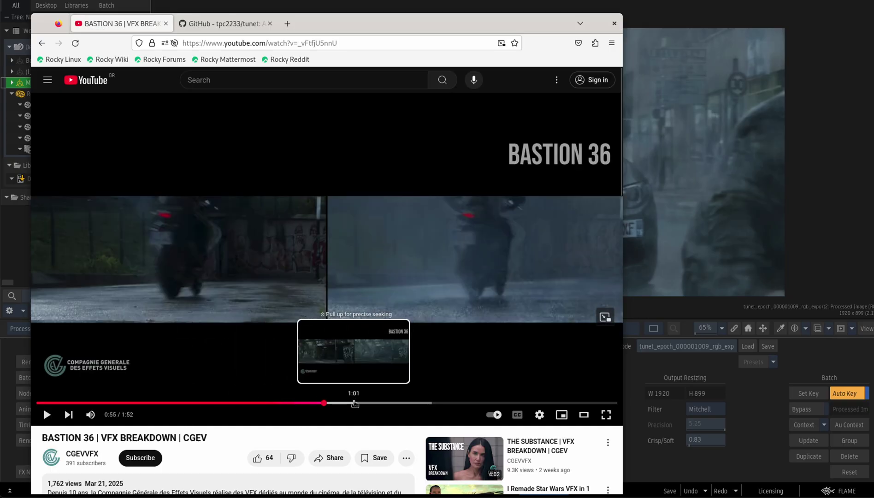
pyautogui.click(247, 404)
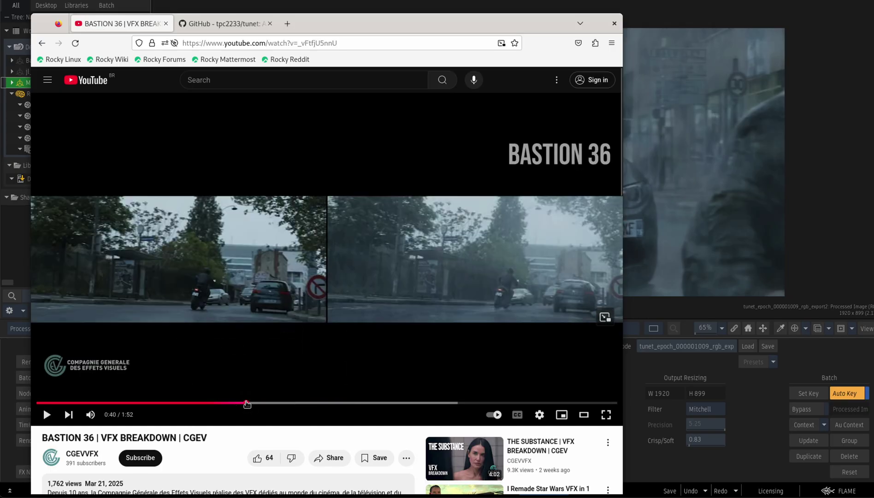
pyautogui.click(267, 404)
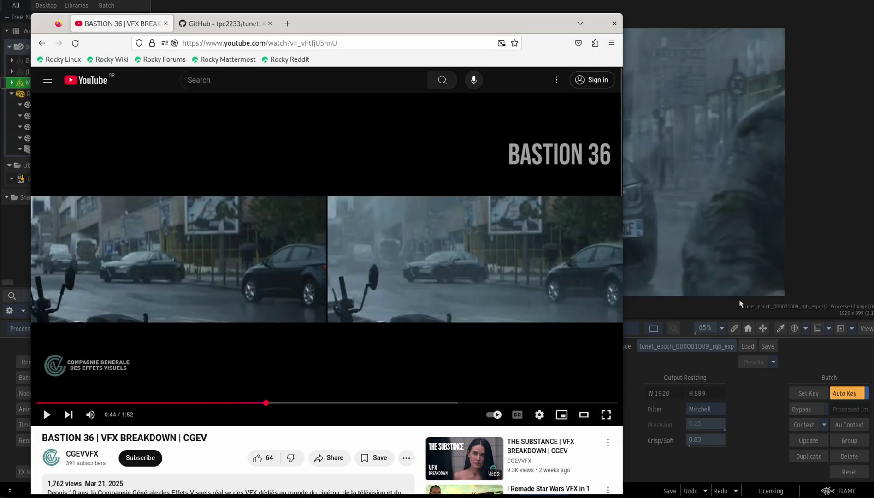
pyautogui.click(681, 259)
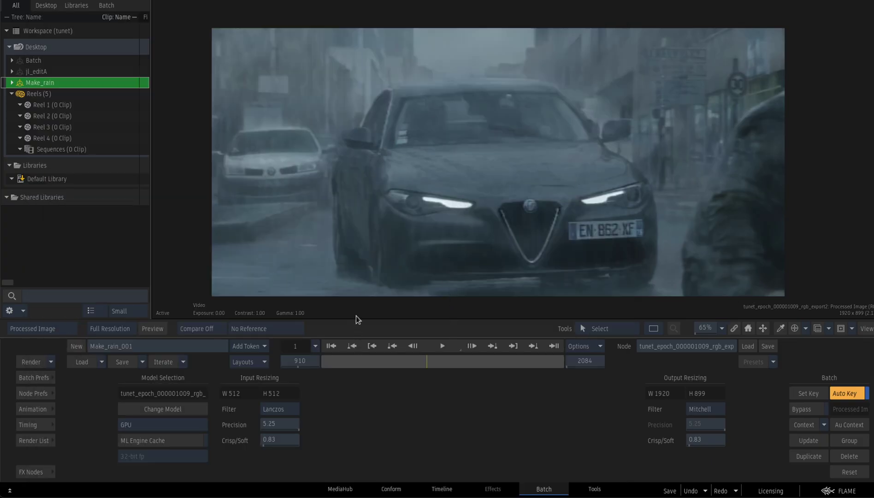
pyautogui.hotkey('alt', 'Tab')
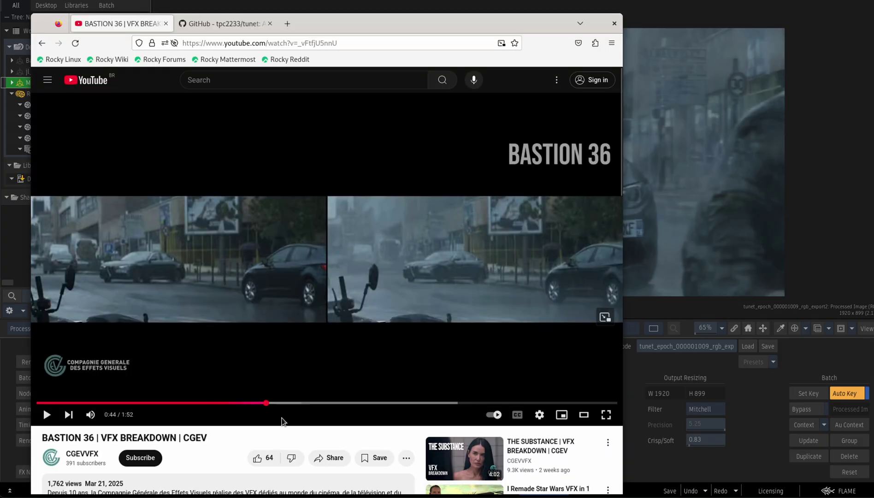
pyautogui.moveTo(281, 403); pyautogui.dragTo(306, 404)
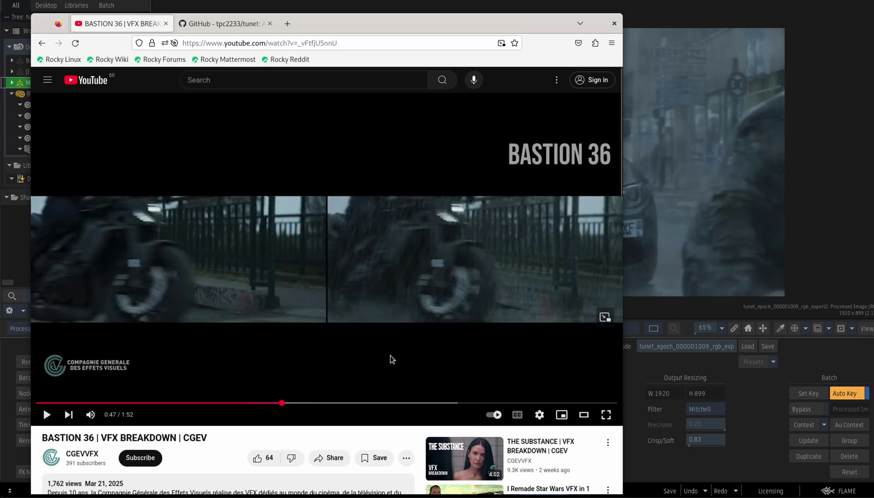
# Step: Switch back to Flame and view the result of the mux1 node fed by the two 104-frame seg_001 clips
pyautogui.click(670, 302)
pyautogui.press('Escape')
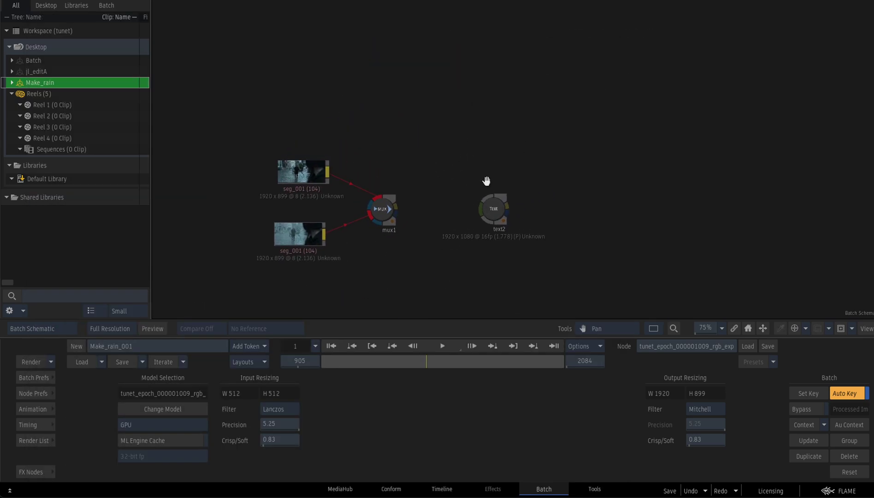
pyautogui.moveTo(457, 93); pyautogui.dragTo(445, 157)
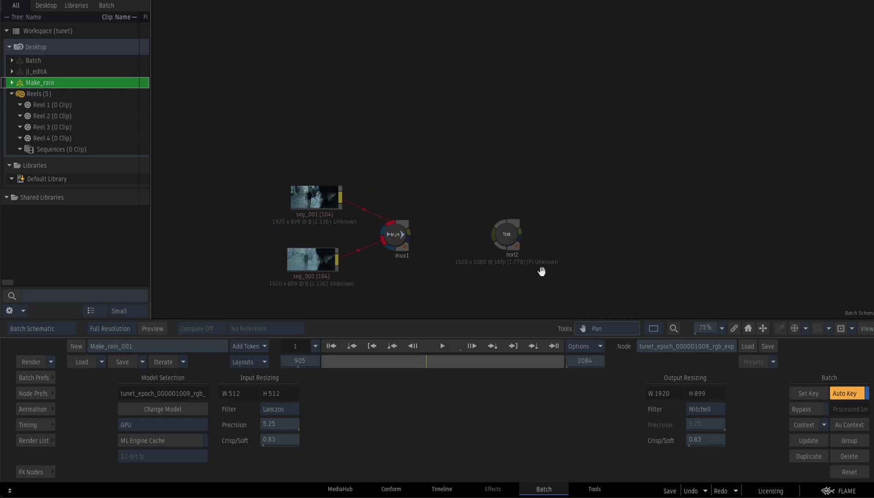
pyautogui.click(319, 202)
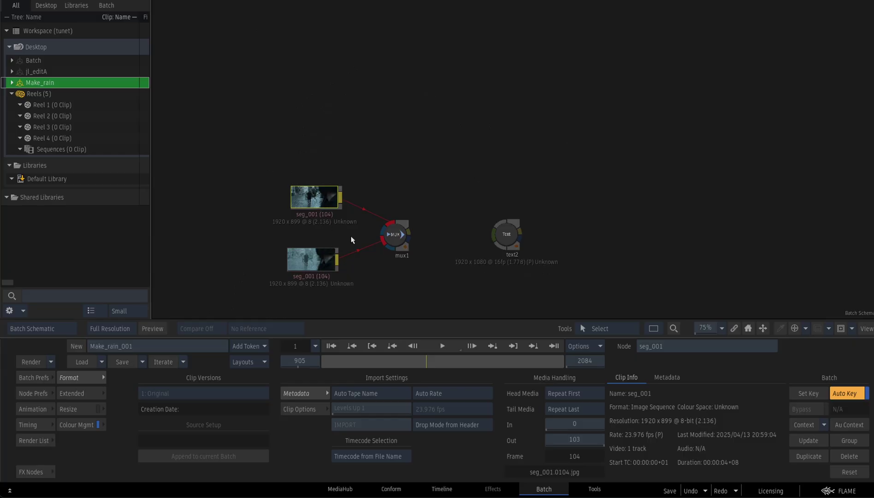
pyautogui.click(392, 235)
pyautogui.press('F4')
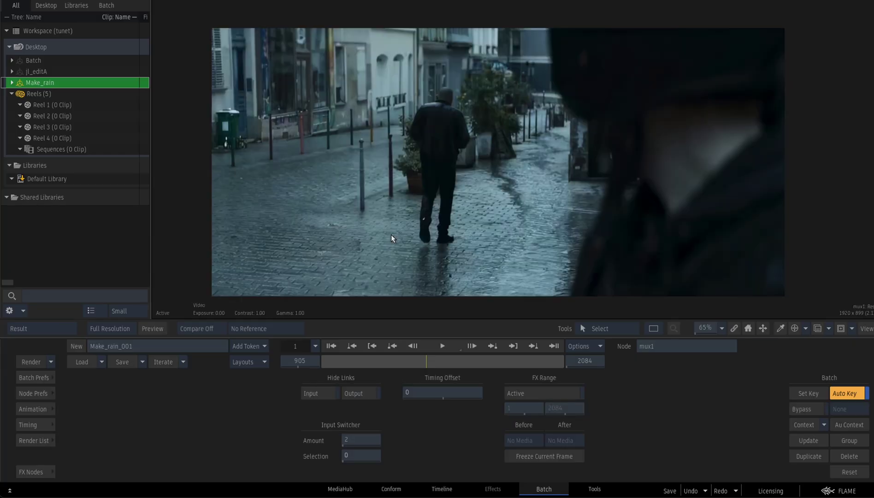
# Step: Step through the mux1 result from frame 1 to 24, switching the input selection to compare the paired training frames
pyautogui.click(331, 347)
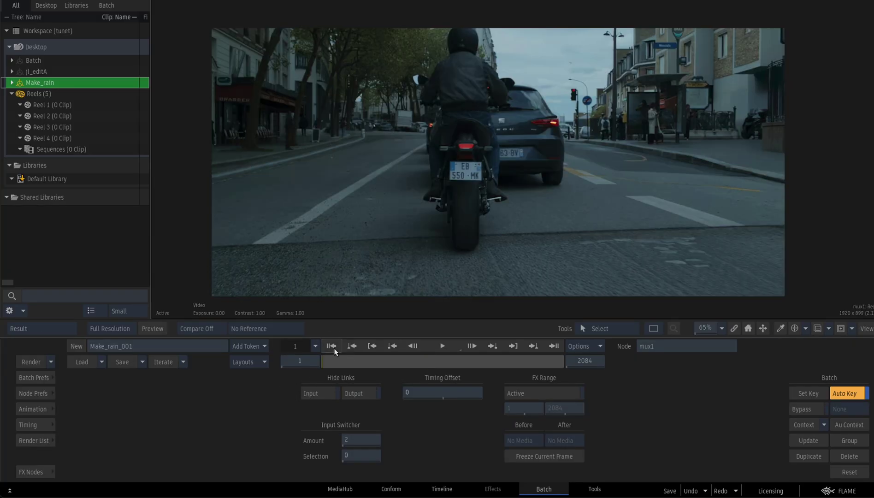
pyautogui.press('Right')
pyautogui.moveTo(362, 458); pyautogui.dragTo(285, 463)
pyautogui.press('Right')
pyautogui.press('Right')
pyautogui.press('Right')
pyautogui.press('Right')
pyautogui.press('Right')
pyautogui.press('Right')
pyautogui.press('Right')
pyautogui.press('Right')
pyautogui.press('Right')
pyautogui.press('Right')
pyautogui.press('Right')
pyautogui.press('Right')
pyautogui.press('Right')
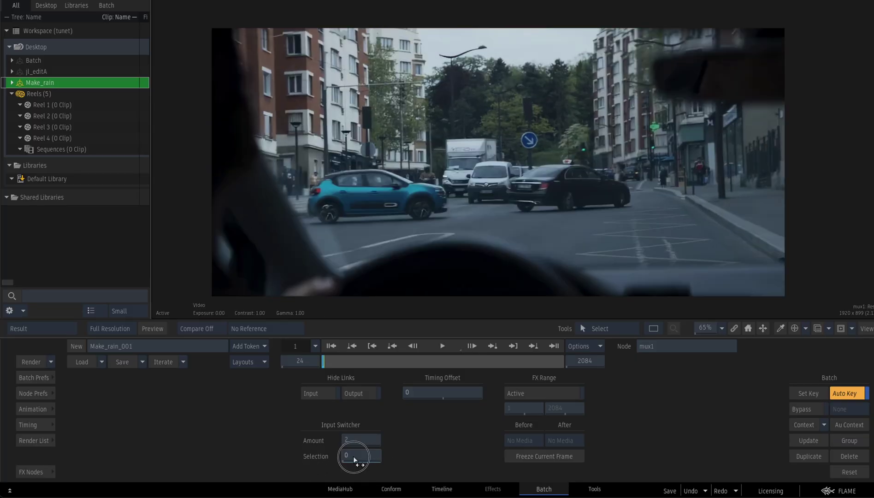
pyautogui.moveTo(353, 459); pyautogui.dragTo(290, 456)
# Step: Return to the batch schematic and view the output of the text2 node
pyautogui.press('Escape')
pyautogui.click(507, 230)
pyautogui.press('F4')
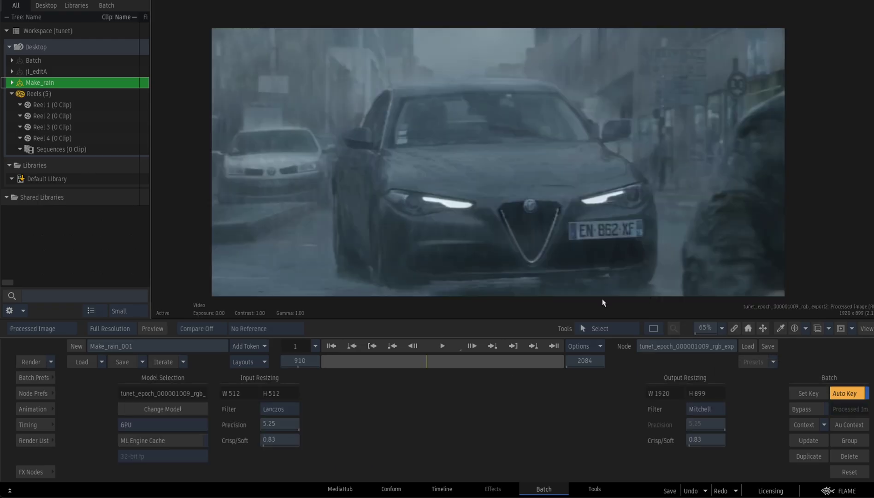
# Step: Switch to the browser to look at the BASTION 36 rain comparison at 0:47, and return to Flame
pyautogui.hotkey('alt', 'Tab')
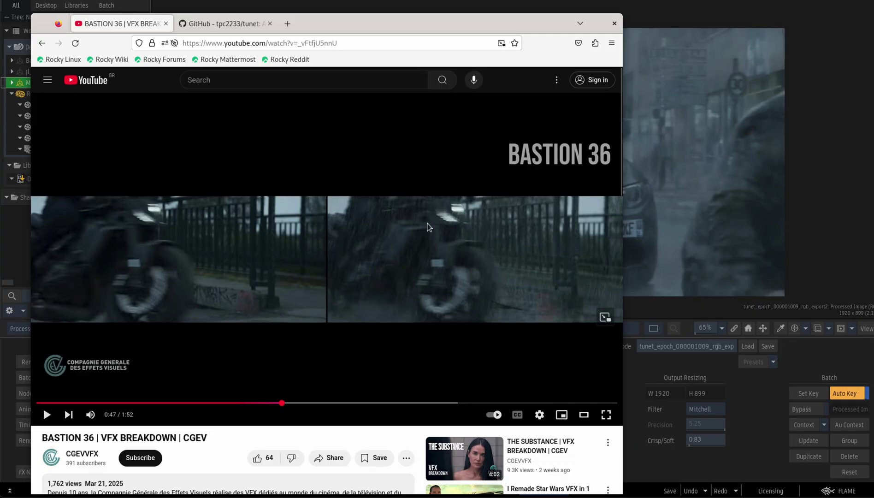
pyautogui.click(663, 307)
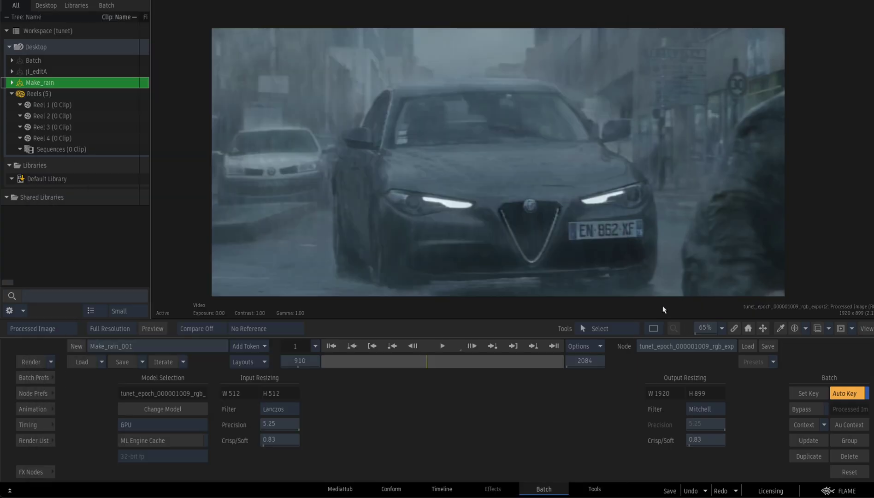
# Step: Insert an Action node into the link between the seg_001 clip and the TuNet inference node in the batch schematic
pyautogui.press('Escape')
pyautogui.moveTo(397, 150); pyautogui.dragTo(457, 151)
pyautogui.click(27, 471)
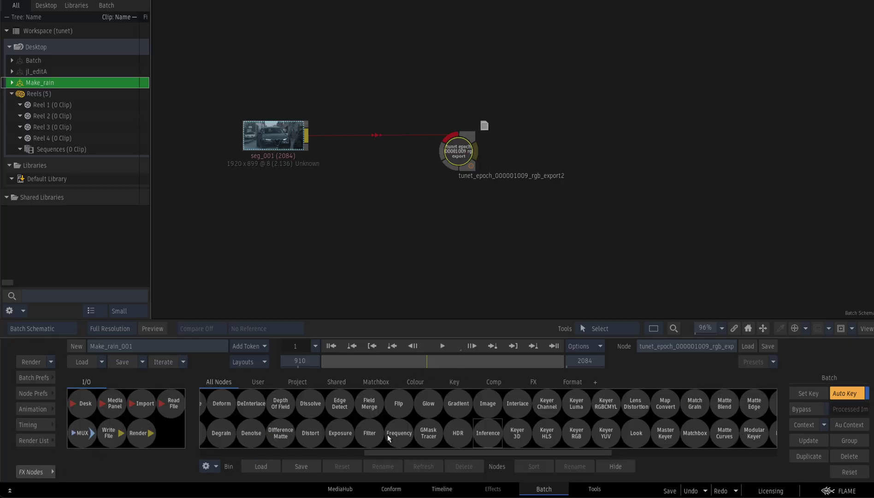
pyautogui.click(300, 451)
pyautogui.moveTo(243, 426); pyautogui.dragTo(378, 131)
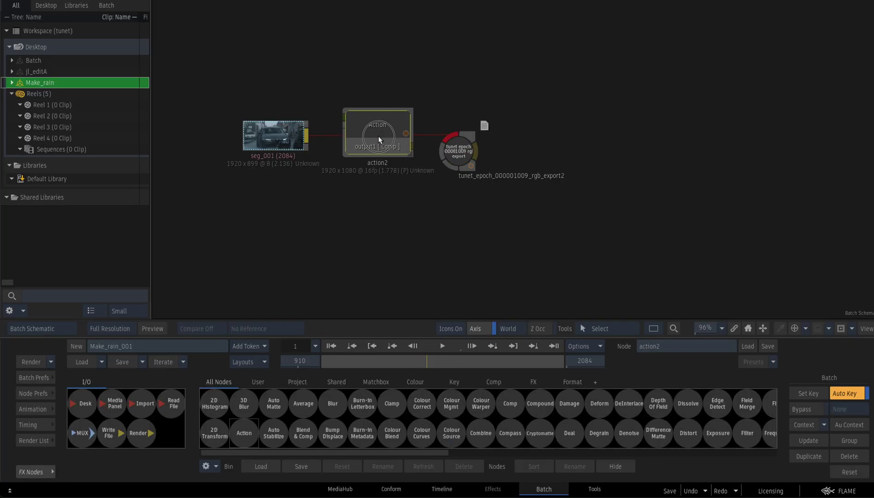
# Step: Connect the seg_001 clip to the Action node's media1 input and view the Action output
pyautogui.doubleClick(379, 138)
pyautogui.press('Escape')
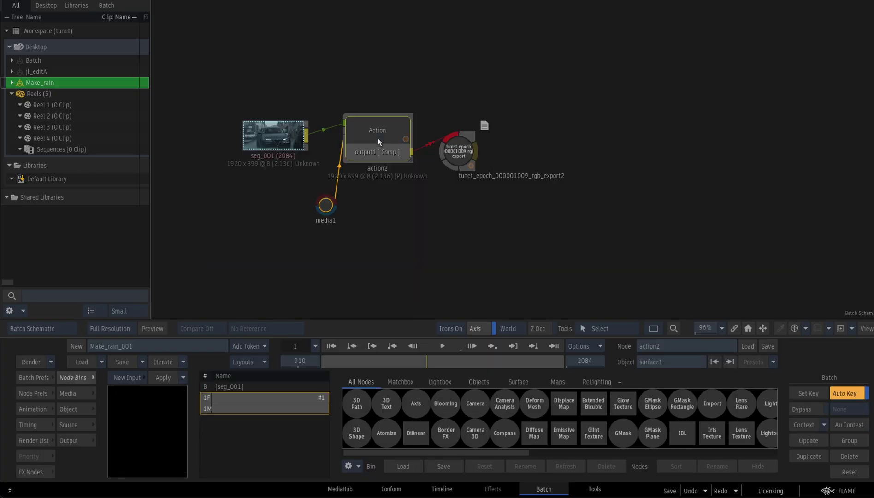
pyautogui.moveTo(327, 204); pyautogui.dragTo(325, 149)
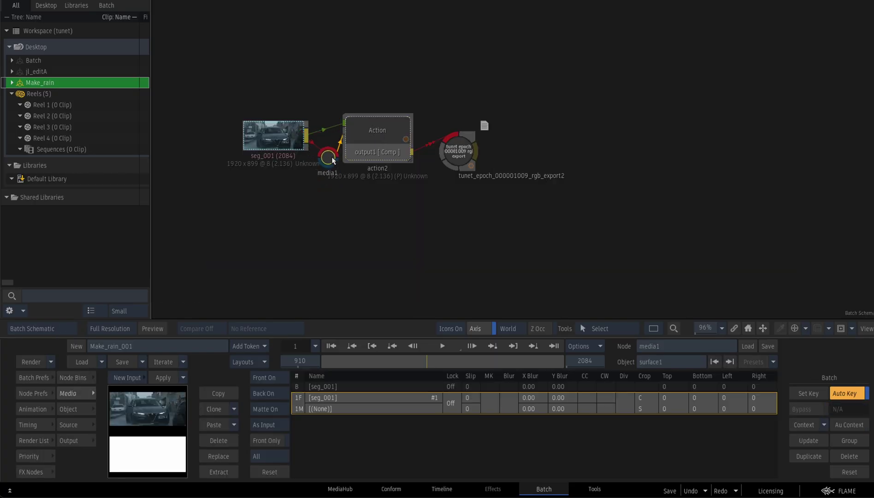
pyautogui.doubleClick(366, 146)
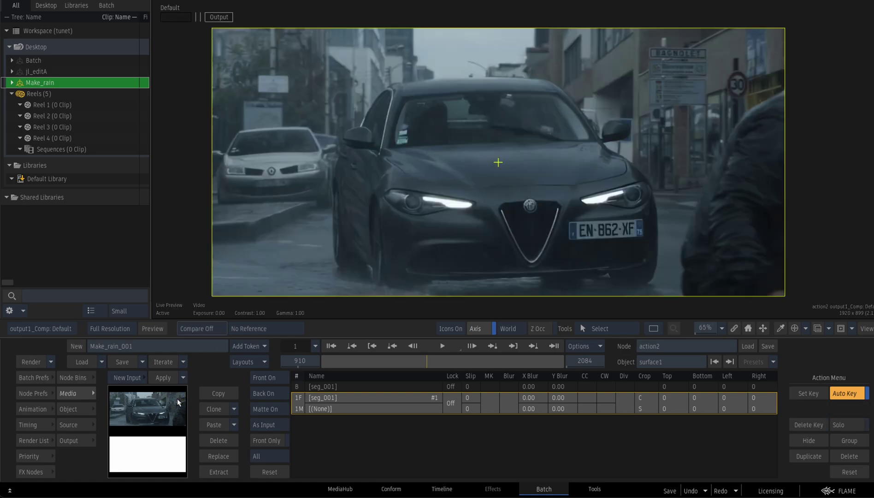
# Step: Set surface1's type to Extended Bicubic, subdivide its vertices into a 4 by 4 patch mesh, and return to the schematic
pyautogui.click(80, 410)
pyautogui.click(273, 424)
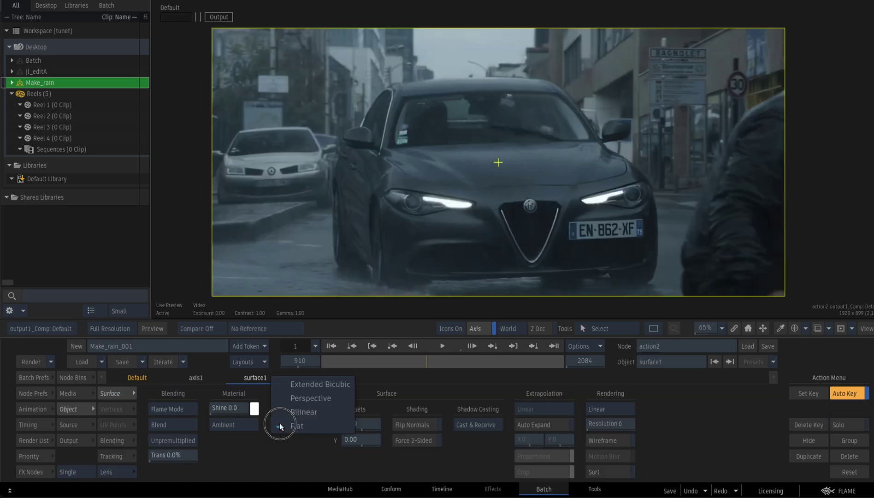
pyautogui.click(305, 383)
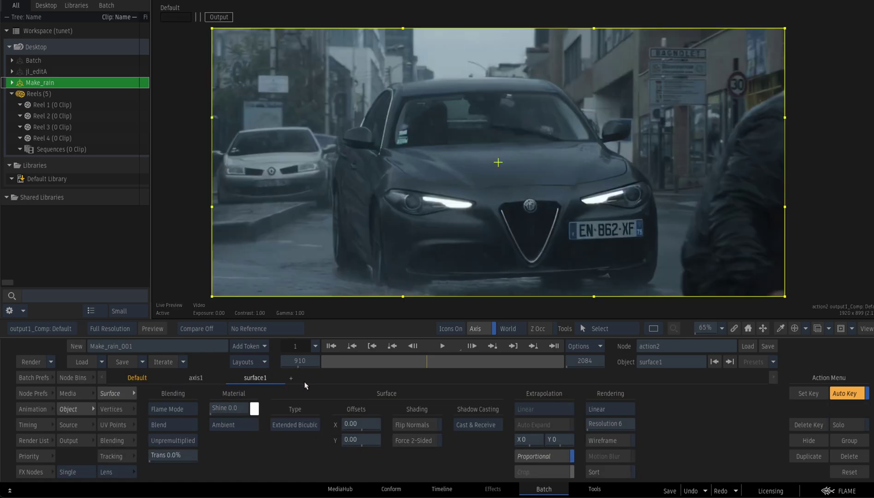
pyautogui.click(120, 410)
pyautogui.click(173, 425)
pyautogui.click(187, 425)
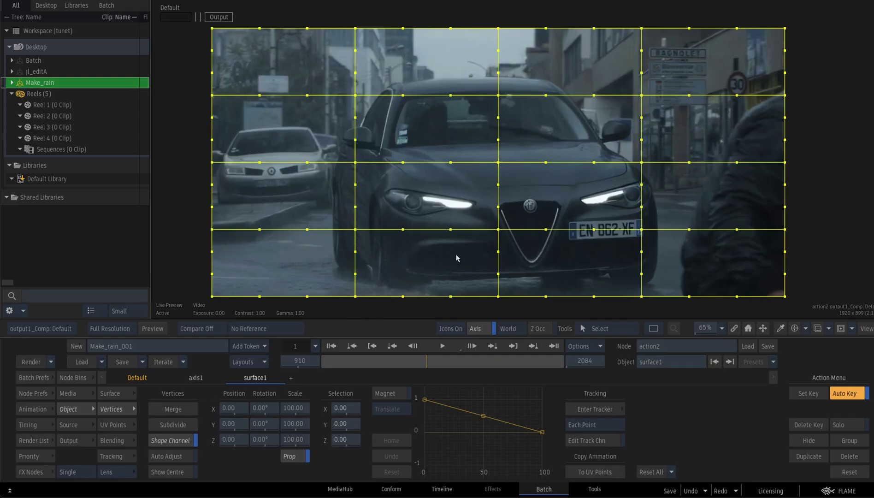
pyautogui.press('Tab')
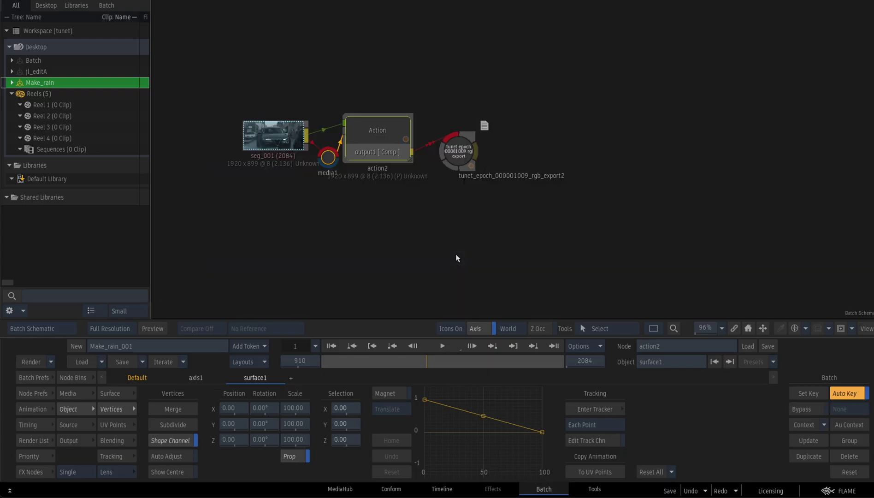
# Step: Move the inference node farther from the Action node and step through its processed image from frame 910 to 912
pyautogui.click(509, 155)
pyautogui.moveTo(508, 155); pyautogui.dragTo(509, 156)
pyautogui.press('Tab')
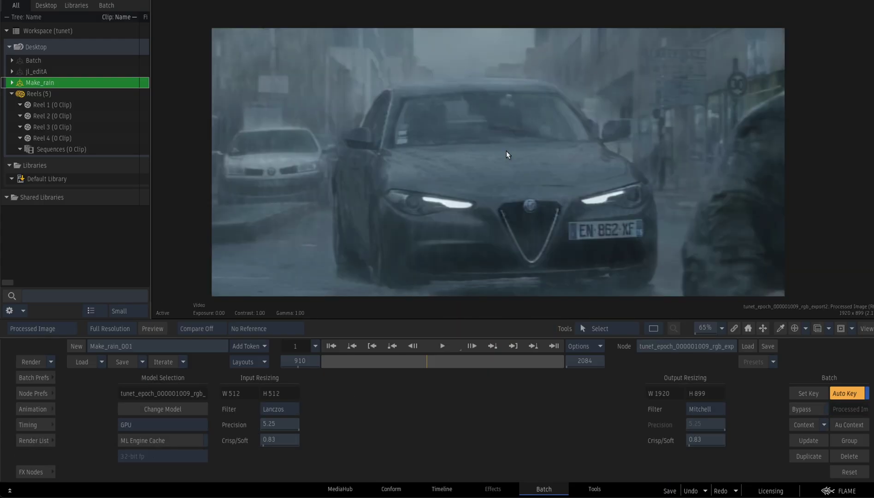
pyautogui.press('Right')
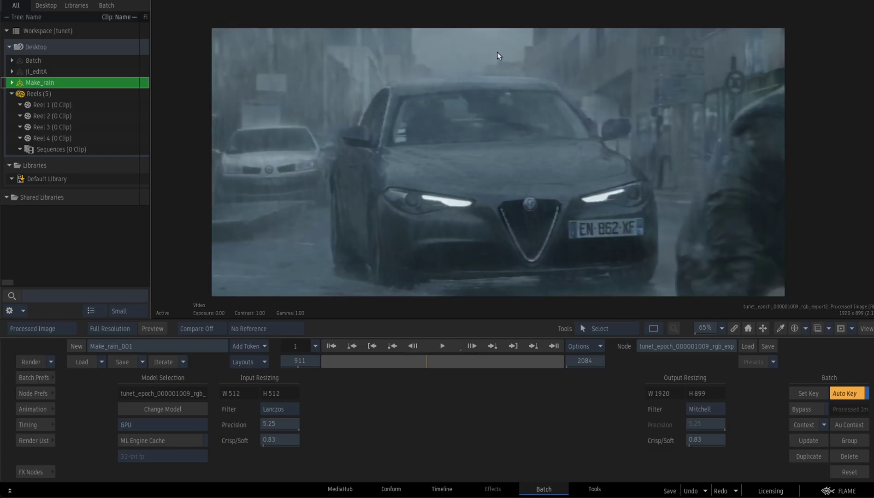
pyautogui.press('Right')
pyautogui.press('Right')
pyautogui.press('Left')
pyautogui.press('Escape')
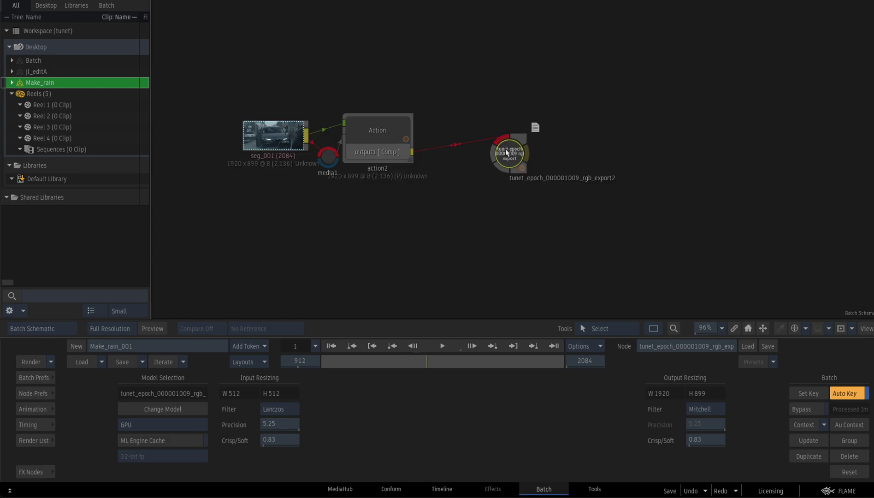
# Step: Set the TuNet inference node as Context 1 and shift the Action and inference nodes slightly along the schematic
pyautogui.rightClick(506, 152)
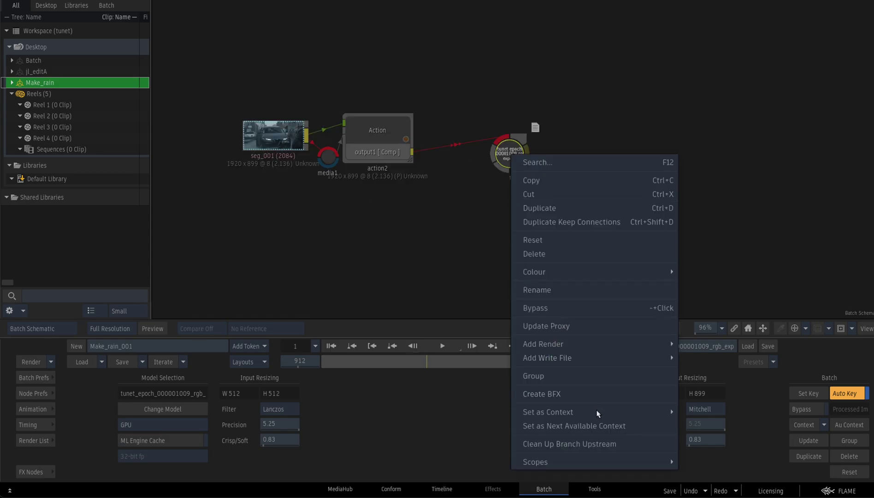
pyautogui.moveTo(596, 412)
pyautogui.click(737, 333)
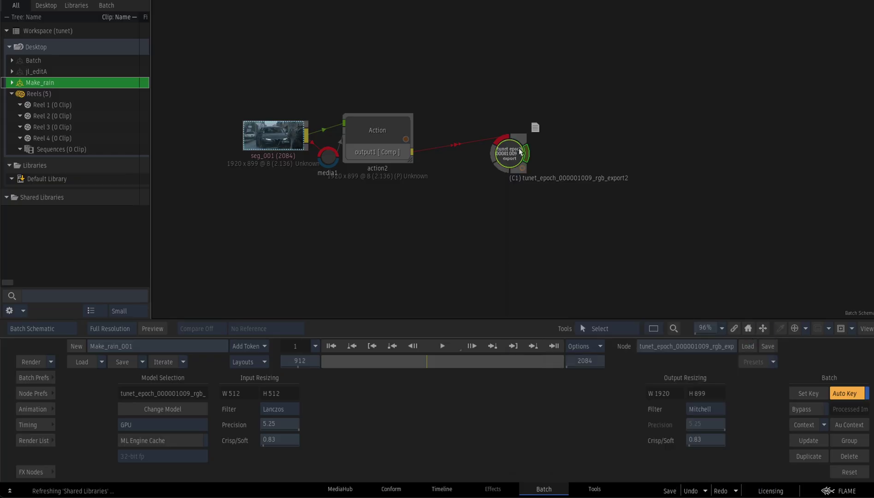
pyautogui.moveTo(492, 155); pyautogui.dragTo(511, 157)
# Step: In the Action output, warp surface1's lower centre and lower left mesh points around the car's front wheel, and return to the schematic
pyautogui.doubleClick(396, 132)
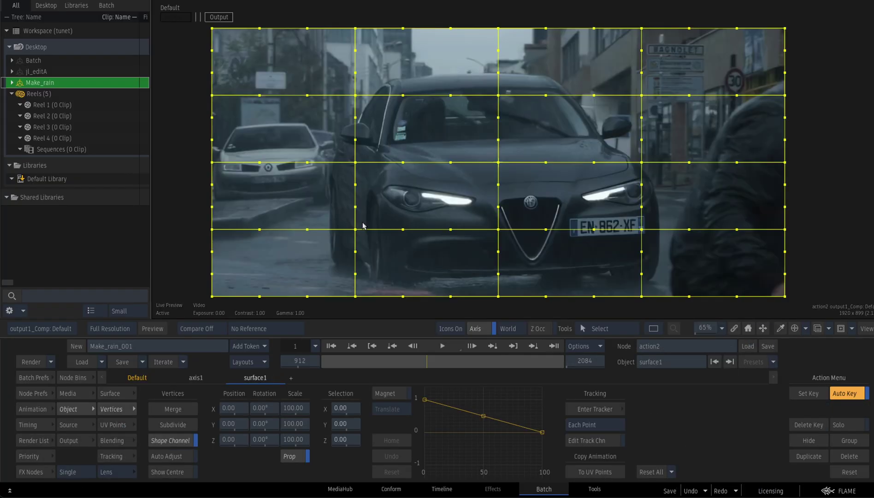
pyautogui.moveTo(501, 230); pyautogui.dragTo(498, 232)
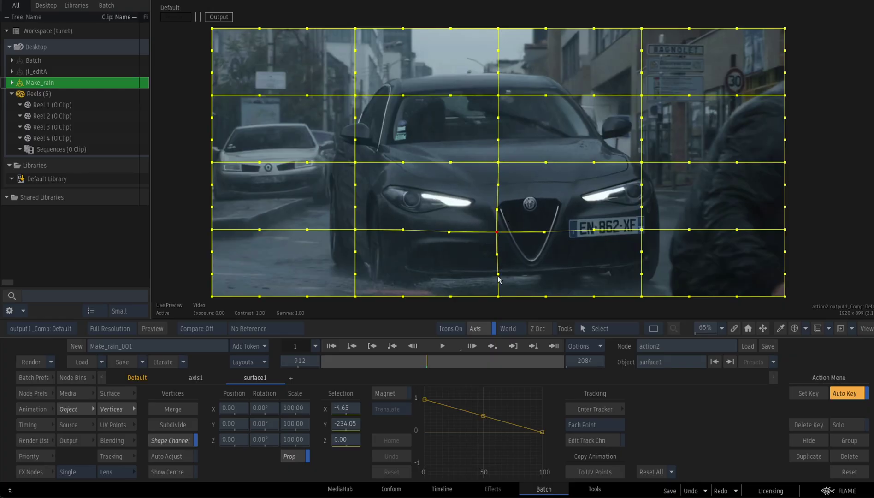
pyautogui.click(498, 282)
pyautogui.moveTo(498, 274)
pyautogui.mouseDown()
pyautogui.moveTo(426, 238)
pyautogui.moveTo(347, 225)
pyautogui.moveTo(483, 269)
pyautogui.mouseUp()
pyautogui.moveTo(355, 229); pyautogui.dragTo(339, 211)
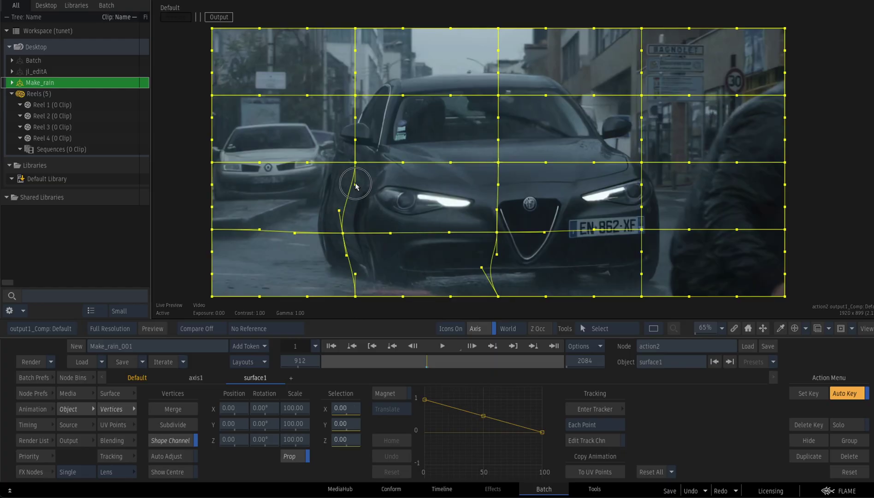
pyautogui.moveTo(357, 183); pyautogui.dragTo(361, 186)
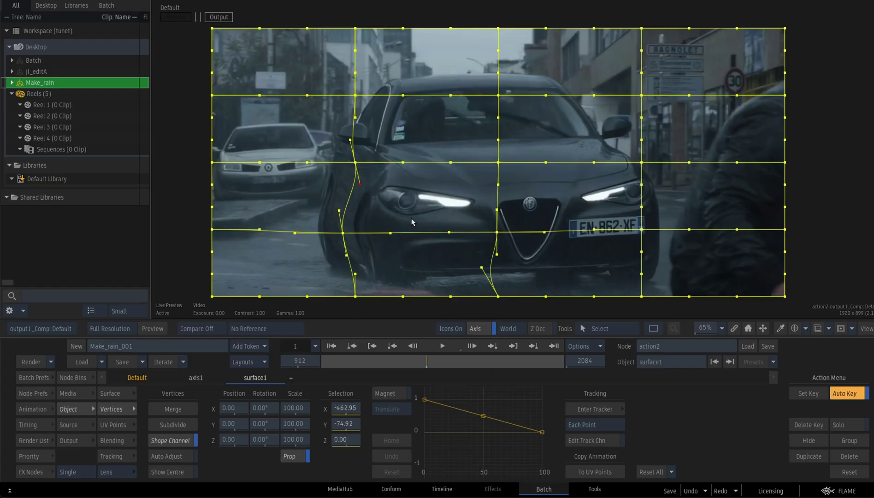
pyautogui.press('Escape')
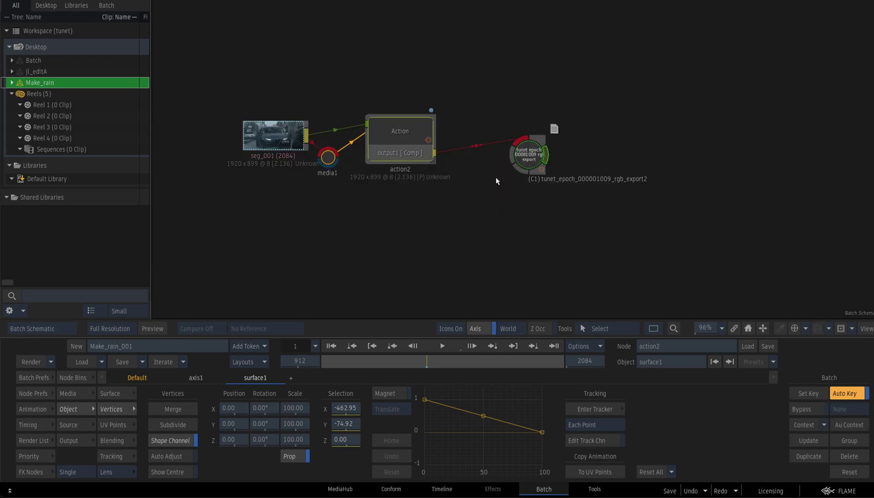
pyautogui.press('Escape')
pyautogui.press('Escape')
# Step: View the inference node's processed image and step back and forth between frames 910 and 912 to check the warped car
pyautogui.click(530, 164)
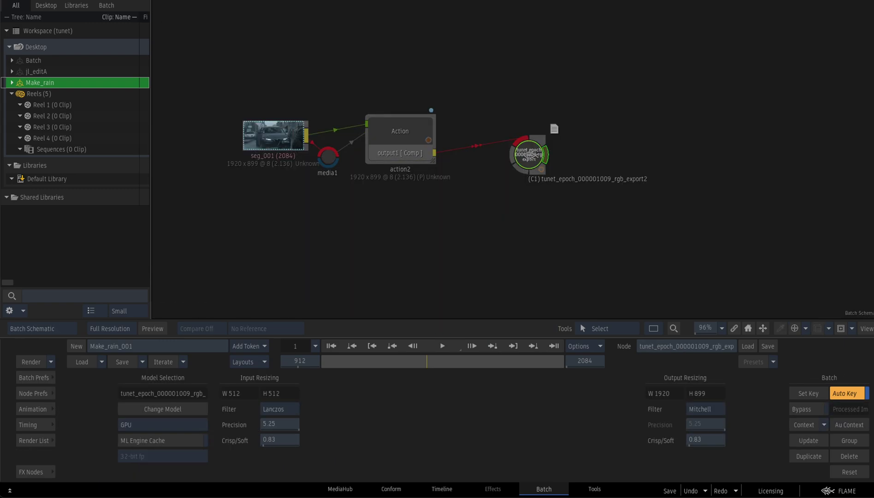
pyautogui.press('Tab')
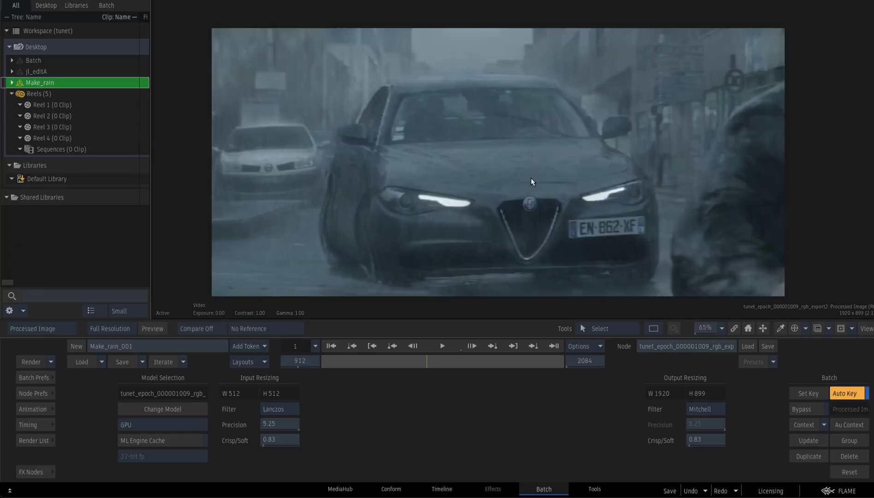
pyautogui.press('Left')
pyautogui.press('Left')
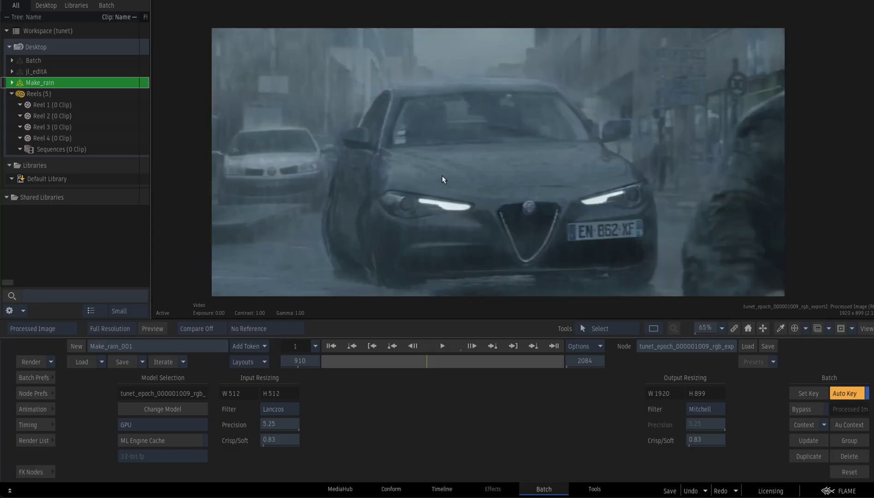
pyautogui.press('Right')
pyautogui.press('Right')
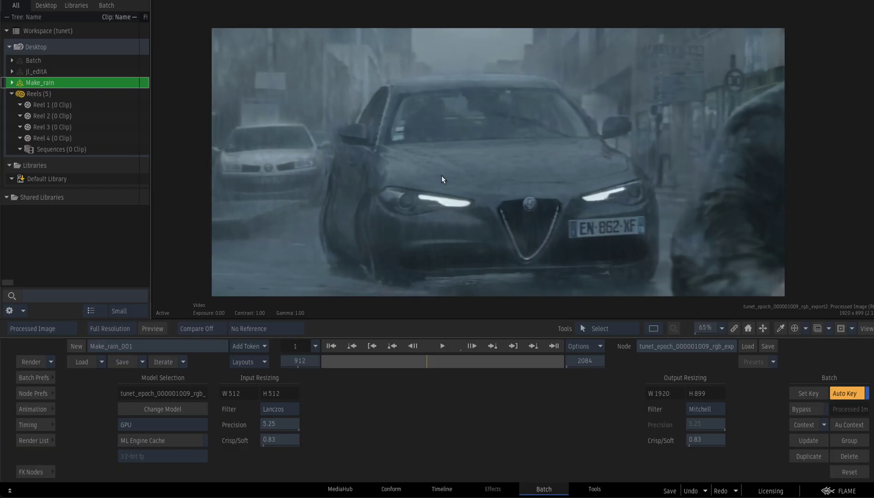
pyautogui.press('Left')
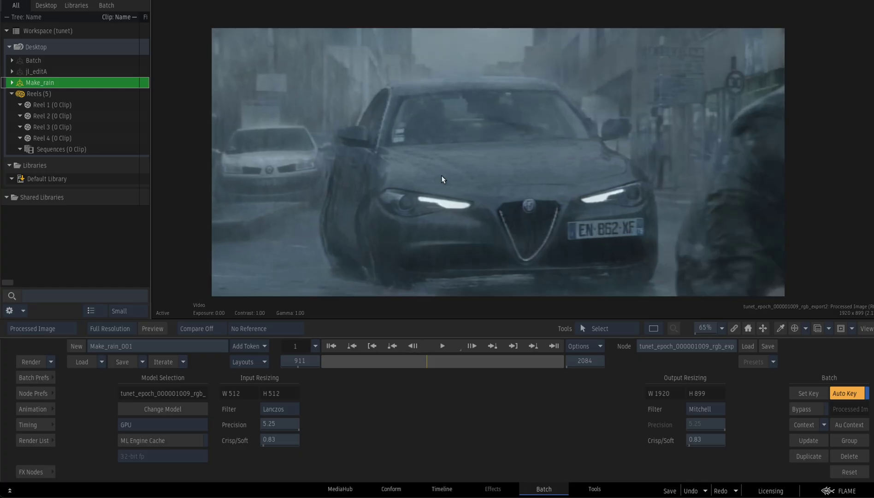
pyautogui.press('Right')
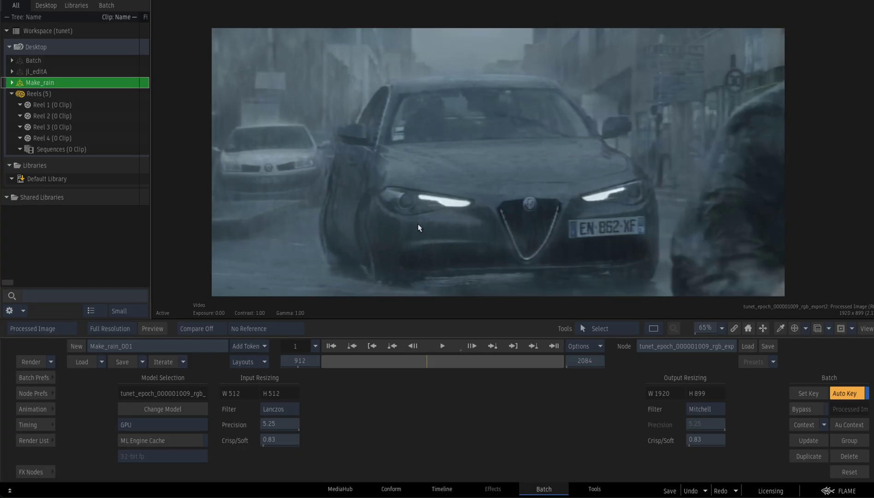
# Step: Display Context 1 with the Action node selected so its mesh overlays the inference result
pyautogui.press('`')
pyautogui.click(405, 132)
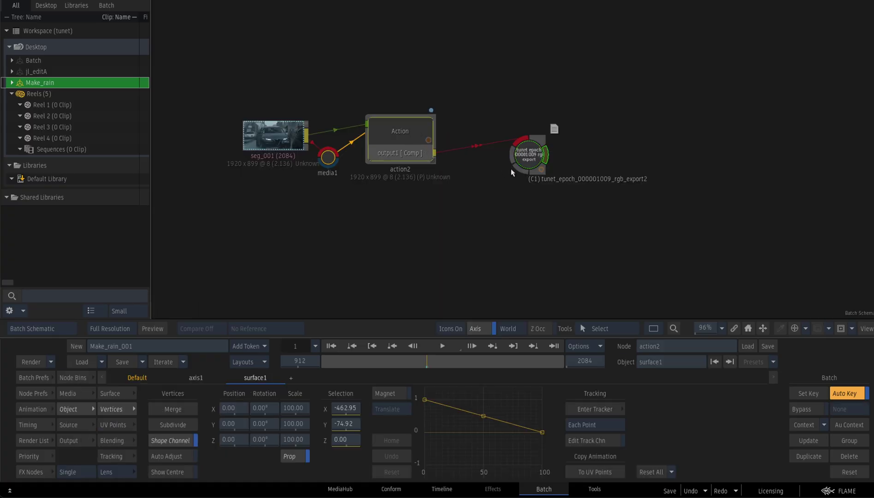
pyautogui.click(537, 157)
pyautogui.click(377, 143)
pyautogui.click(35, 323)
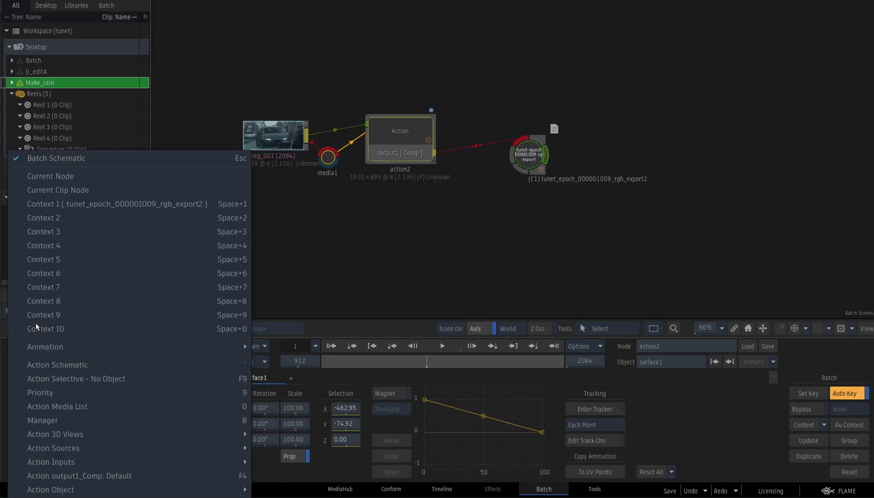
pyautogui.click(69, 202)
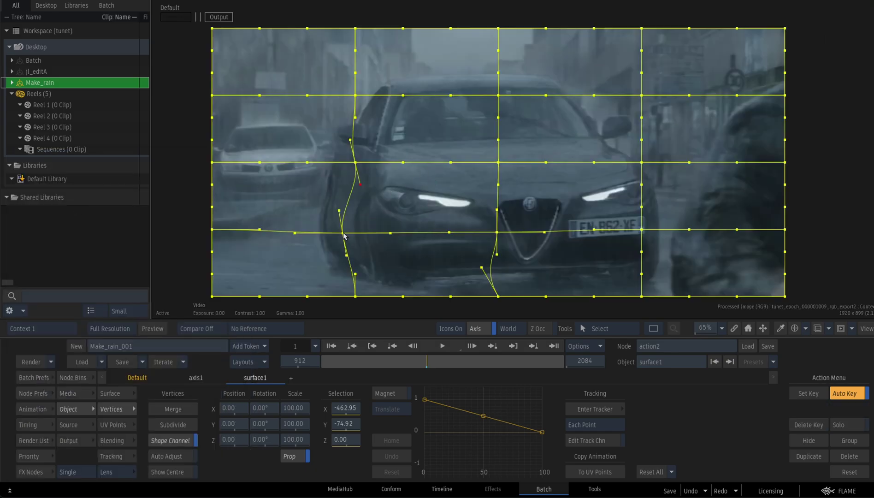
# Step: Reshape the mesh vertices beside the car's wheel and mirror, and pull the centre vertex across the hood towards the headlight near the licence plate
pyautogui.moveTo(343, 235)
pyautogui.mouseDown()
pyautogui.moveTo(367, 236)
pyautogui.moveTo(347, 209)
pyautogui.moveTo(364, 248)
pyautogui.moveTo(331, 250)
pyautogui.moveTo(357, 233)
pyautogui.moveTo(363, 246)
pyautogui.moveTo(347, 236)
pyautogui.moveTo(350, 256)
pyautogui.moveTo(344, 260)
pyautogui.moveTo(347, 239)
pyautogui.moveTo(351, 248)
pyautogui.moveTo(364, 231)
pyautogui.moveTo(356, 234)
pyautogui.mouseUp()
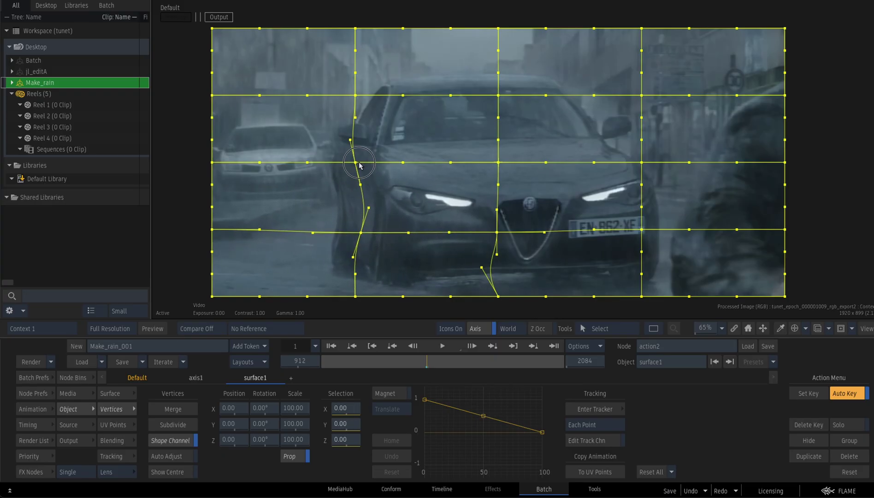
pyautogui.moveTo(359, 165); pyautogui.dragTo(354, 166)
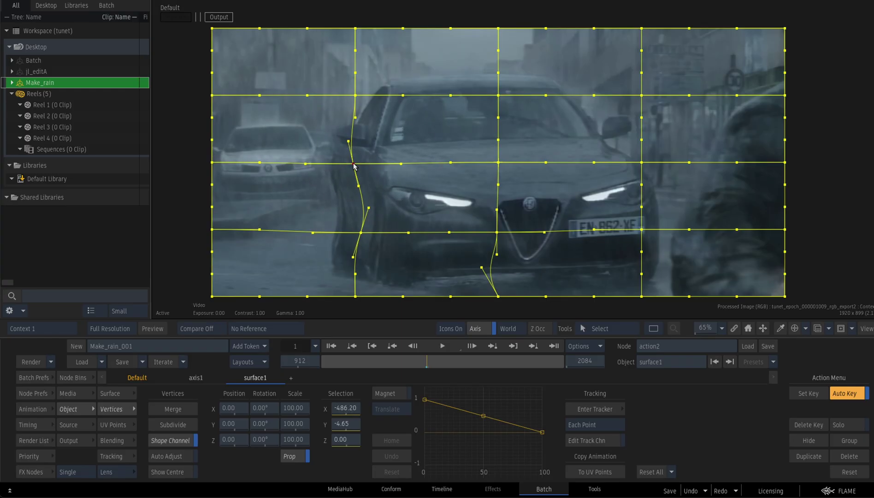
pyautogui.moveTo(349, 140); pyautogui.dragTo(348, 164)
pyautogui.moveTo(369, 210); pyautogui.dragTo(363, 235)
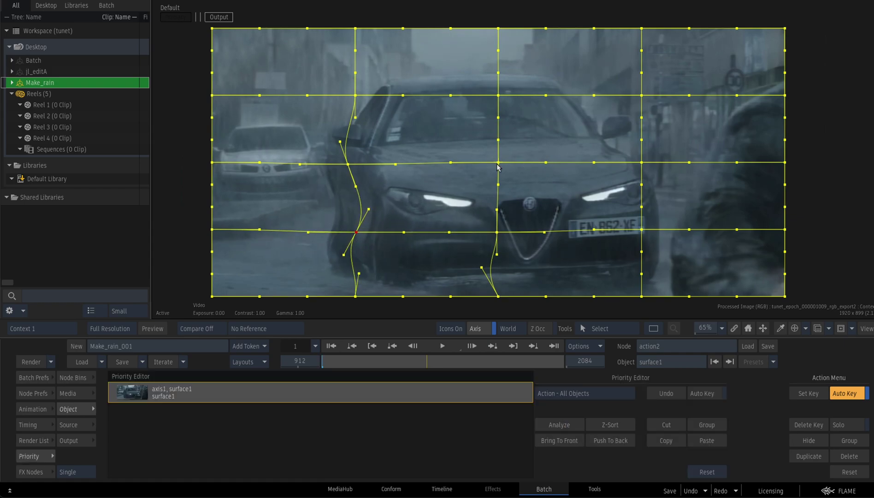
pyautogui.moveTo(499, 163); pyautogui.dragTo(552, 186)
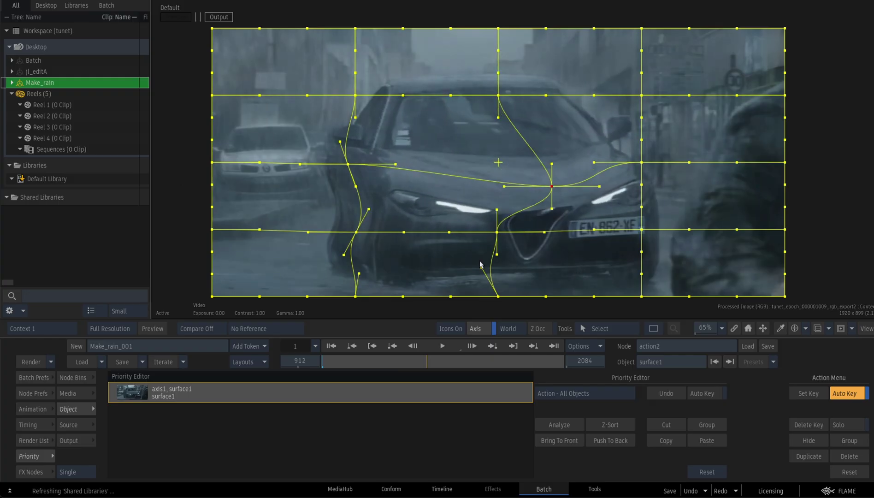
# Step: Step forward from frame 912 to 922 in the Context 1 view to examine the rain over the warped car
pyautogui.press('Right')
pyautogui.press('Right')
pyautogui.press('Right')
pyautogui.press('Right')
pyautogui.press('Right')
pyautogui.press('Right')
pyautogui.press('Right')
pyautogui.press('Right')
pyautogui.press('Right')
pyautogui.press('Right')
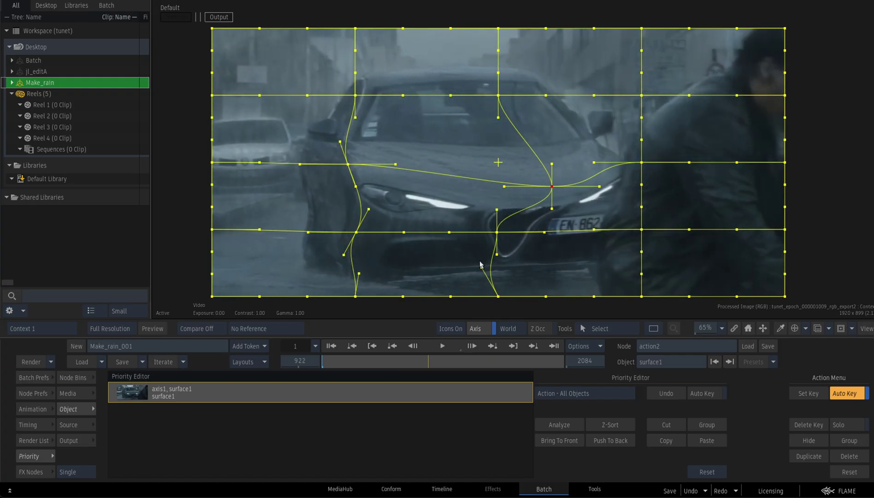
# Step: Display the inference node's source image and step back from frame 922 to 918 on the car shot
pyautogui.press('Escape')
pyautogui.click(533, 150)
pyautogui.press('F4')
pyautogui.press('F1')
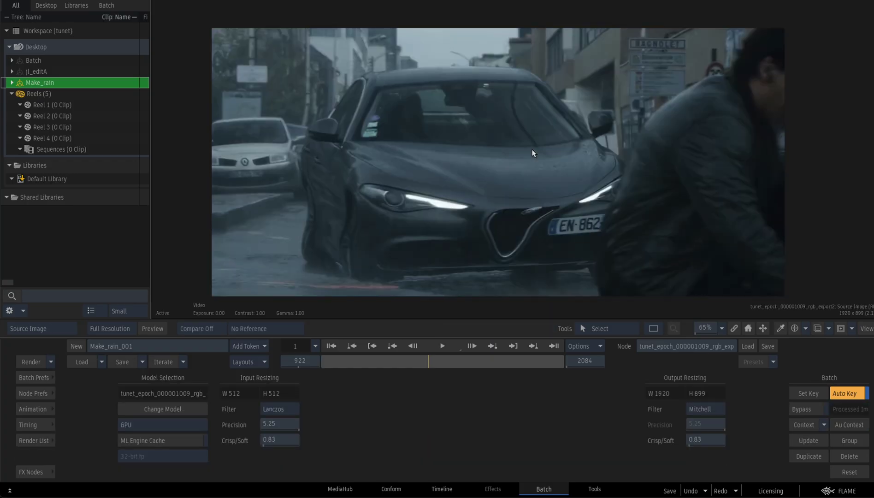
pyautogui.press('Left')
pyautogui.press('Left')
pyautogui.press('Left')
pyautogui.press('Left')
# Step: Alternate the inference node's source and processed images at frame 918, and step through neighbouring frames to compare the added rain
pyautogui.press('F4')
pyautogui.press('F1')
pyautogui.press('F4')
pyautogui.press('F1')
pyautogui.press('F4')
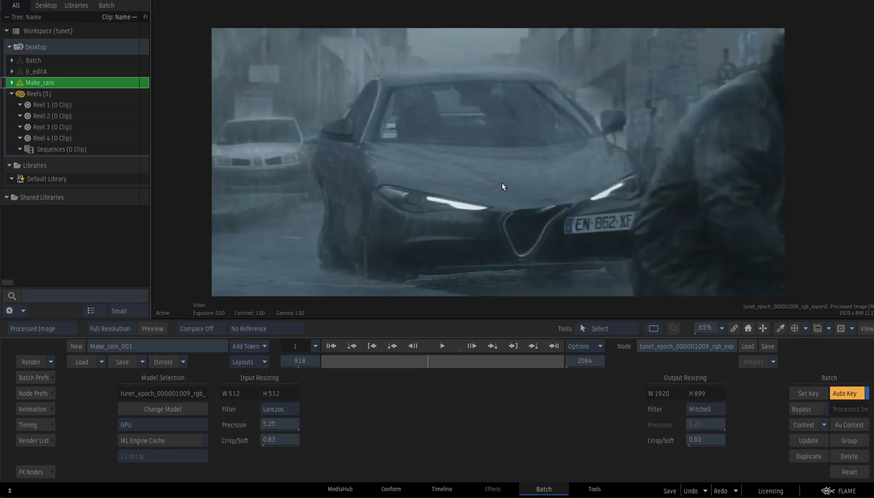
pyautogui.press('F1')
pyautogui.press('F4')
pyautogui.press('Left')
pyautogui.press('Left')
pyautogui.press('Left')
pyautogui.press('Left')
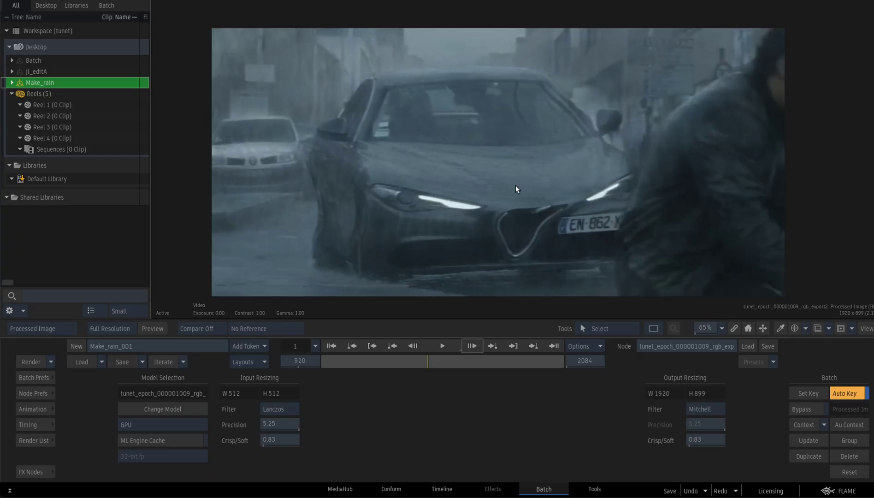
# Step: Jump to frame 1505 and compare the source and processed images of the silver car shot up to frame 1510
pyautogui.click(496, 363)
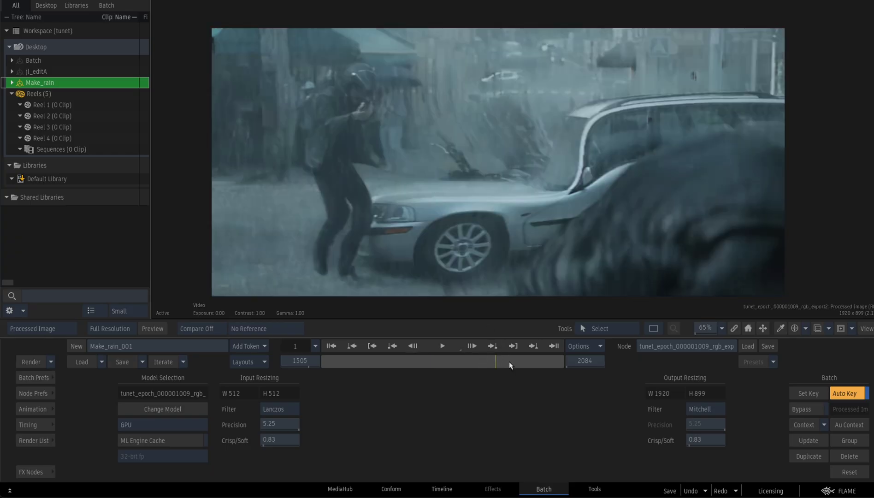
pyautogui.press('F1')
pyautogui.press('F4')
pyautogui.press('Right')
pyautogui.press('Right')
pyautogui.press('Right')
pyautogui.press('Right')
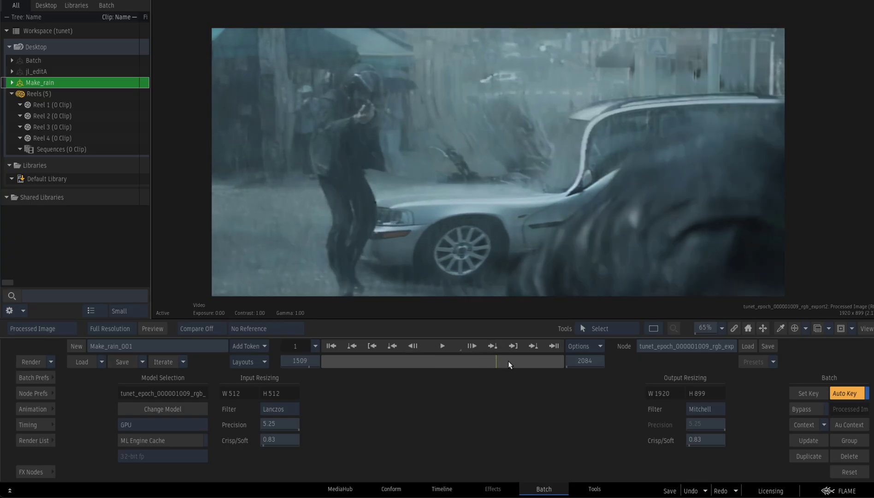
pyautogui.press('F1')
pyautogui.press('F4')
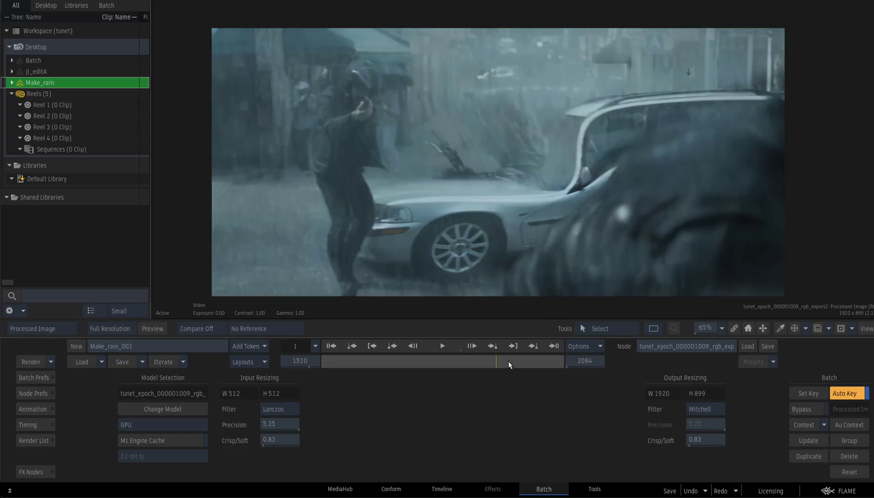
# Step: Step the processed image forward to frame 1515 and back to 1511 to examine the rain over the silver car
pyautogui.press('Right')
pyautogui.press('Right')
pyautogui.press('Right')
pyautogui.press('Right')
pyautogui.press('Right')
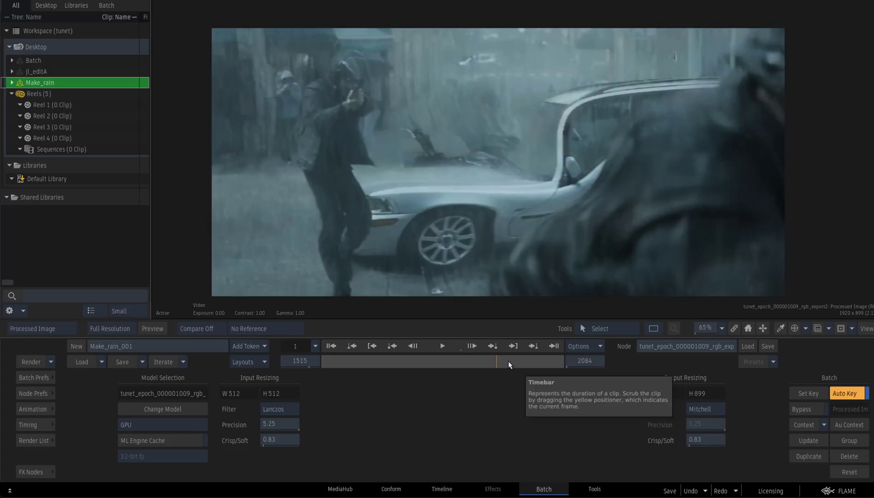
pyautogui.press('Left')
pyautogui.press('Left')
pyautogui.press('Left')
pyautogui.press('Left')
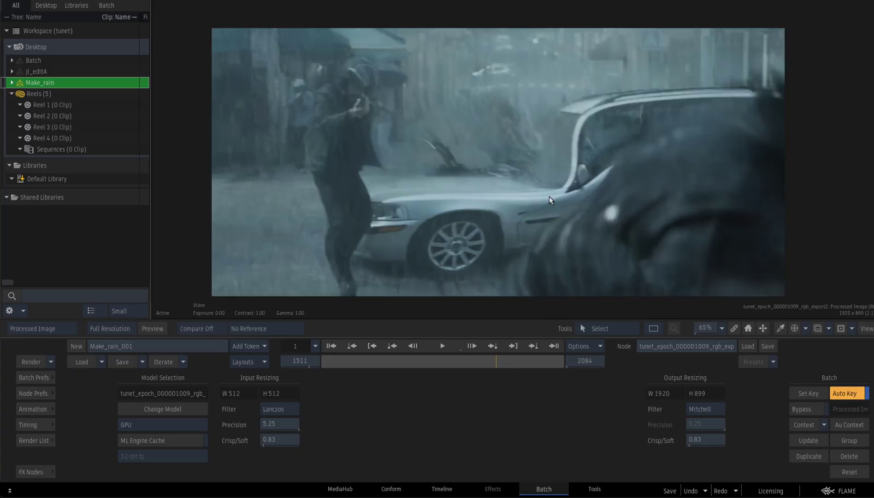
# Step: Add an Inference node connected to the seg_001 clip in the batch schematic, and cancel its model file selection
pyautogui.press('Escape')
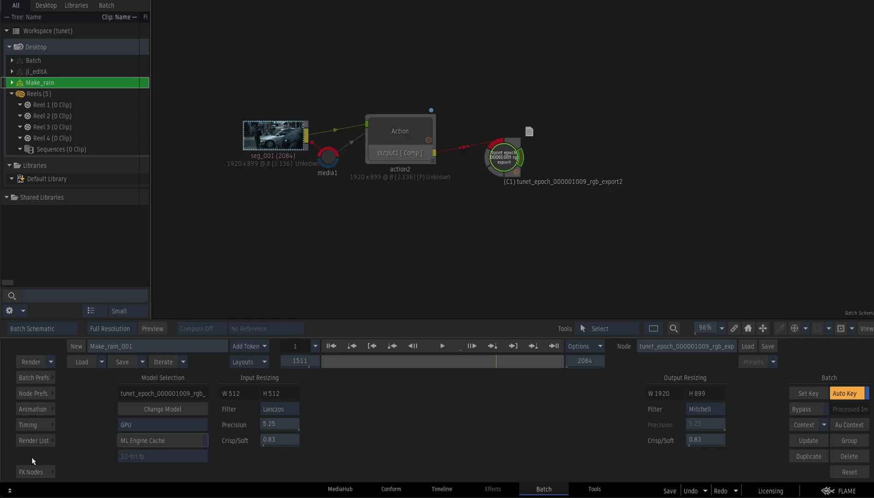
pyautogui.click(33, 469)
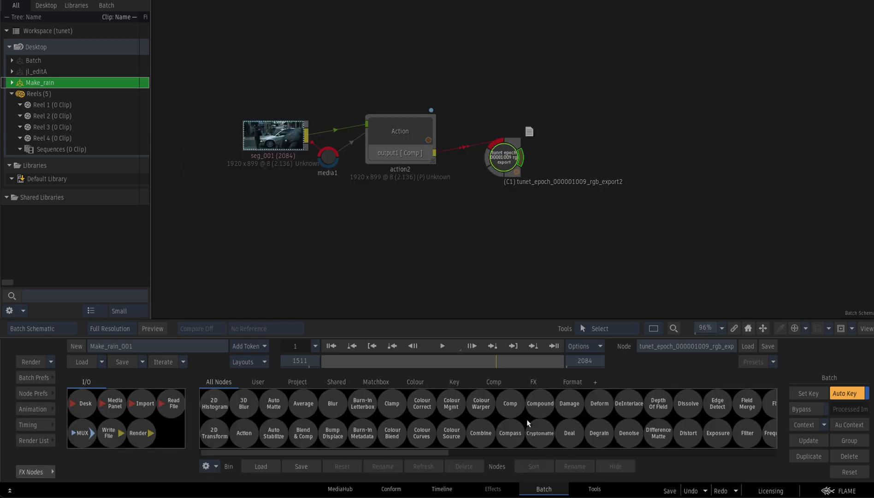
pyautogui.press('i')
pyautogui.moveTo(488, 433); pyautogui.dragTo(327, 150)
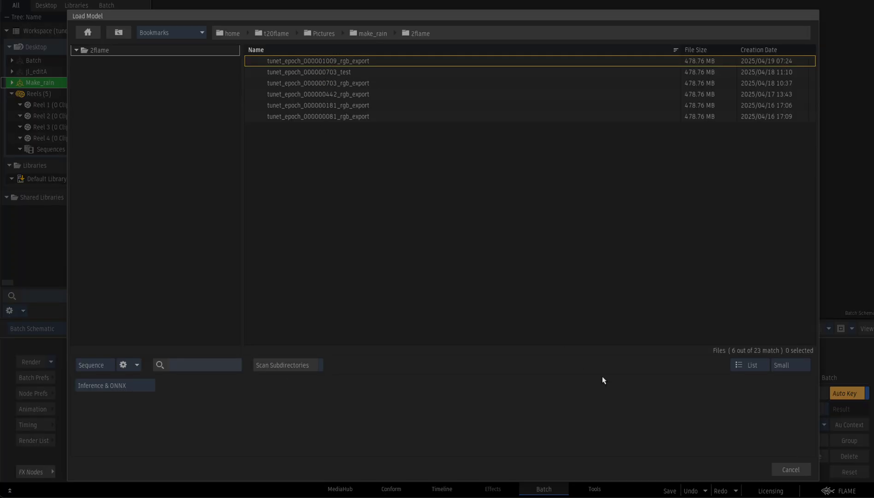
pyautogui.click(791, 472)
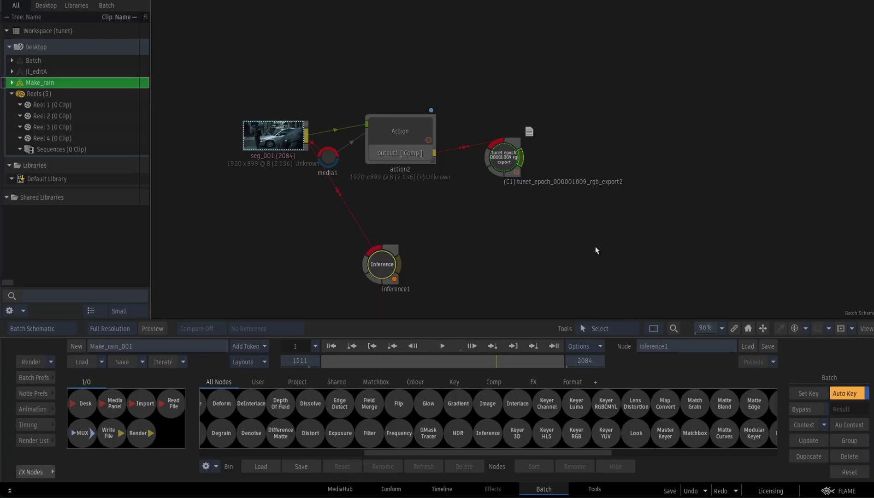
# Step: Reposition the 081, 181, 703 and 1009 epoch inference nodes slightly in the comparison setup feeding action1
pyautogui.click(613, 328)
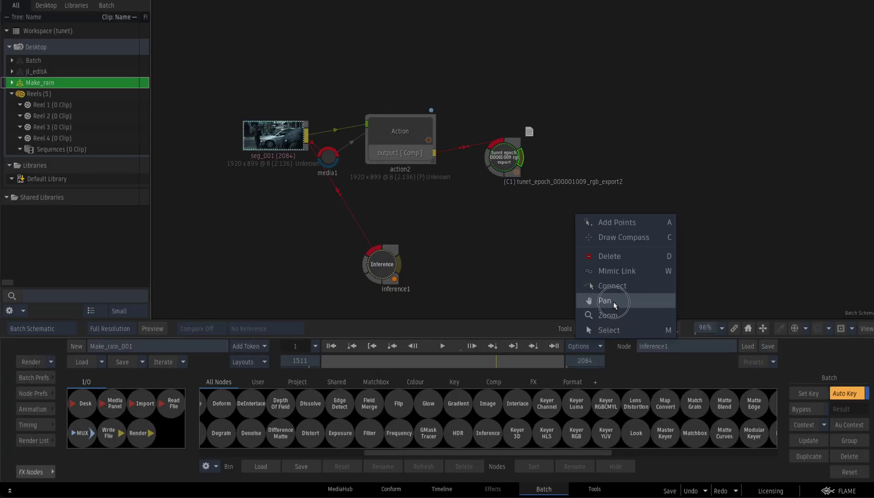
pyautogui.click(613, 303)
pyautogui.moveTo(685, 254); pyautogui.dragTo(369, 235)
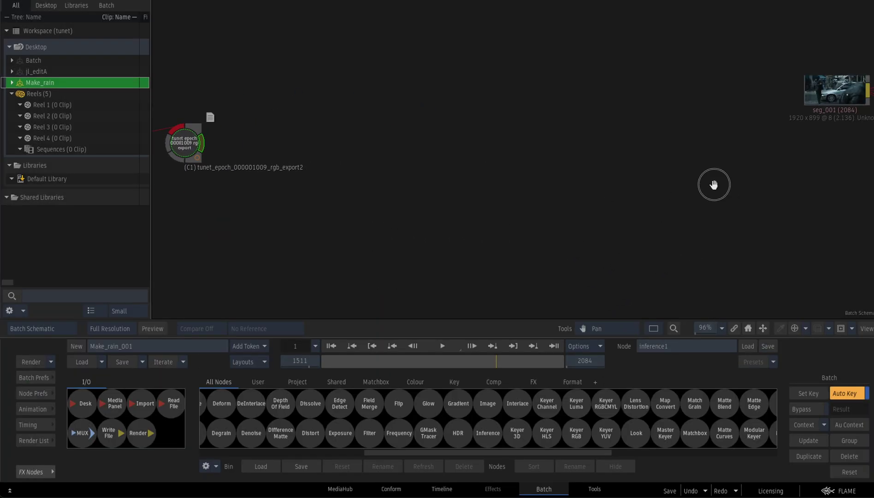
pyautogui.moveTo(698, 182); pyautogui.dragTo(259, 181)
pyautogui.moveTo(420, 182); pyautogui.dragTo(490, 179)
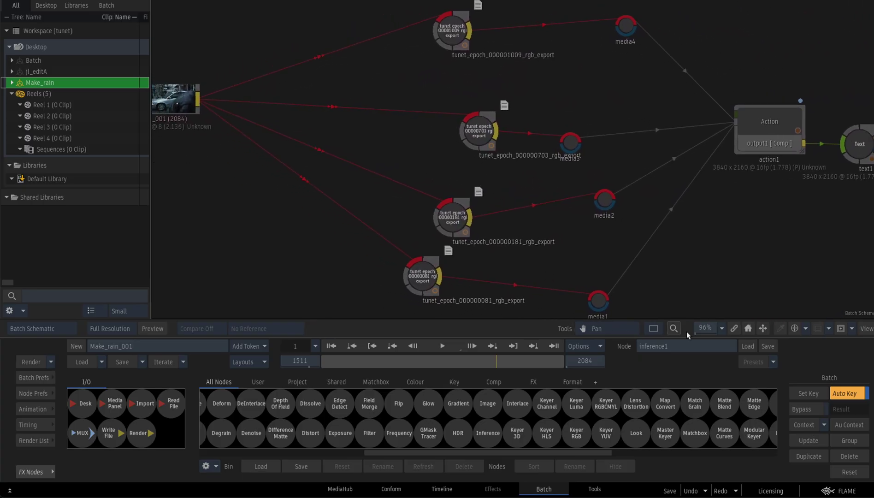
pyautogui.click(621, 328)
pyautogui.click(608, 346)
pyautogui.moveTo(428, 281); pyautogui.dragTo(429, 299)
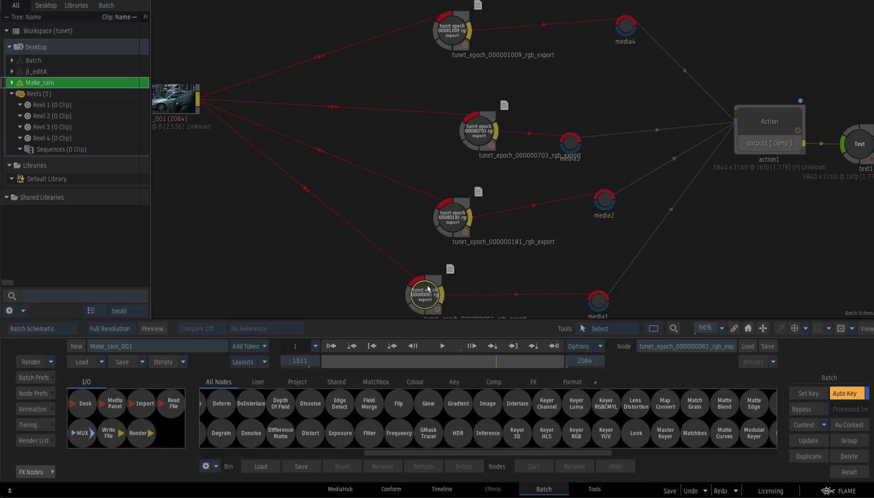
pyautogui.moveTo(459, 224); pyautogui.dragTo(456, 224)
pyautogui.moveTo(479, 138); pyautogui.dragTo(463, 138)
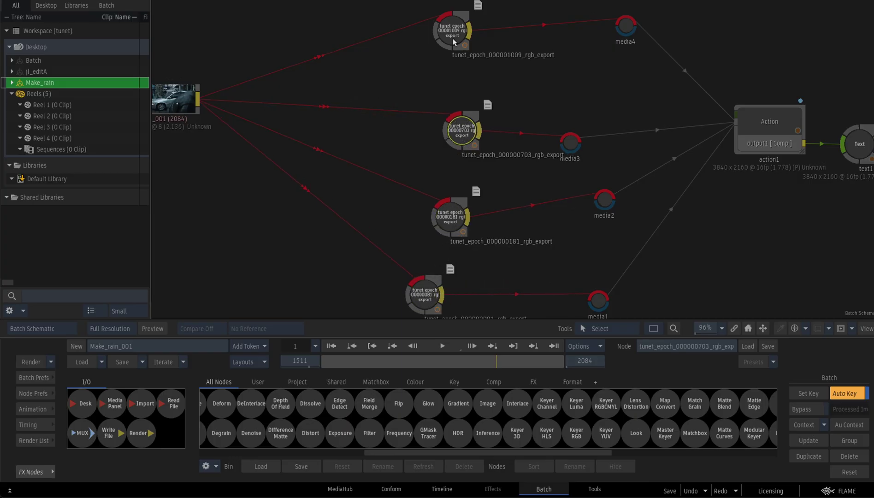
pyautogui.moveTo(454, 36); pyautogui.dragTo(455, 46)
# Step: View the text1 node's four-epoch comparison and scrub to frame 1425 and on to 1461 over the silver car
pyautogui.click(801, 250)
pyautogui.click(858, 154)
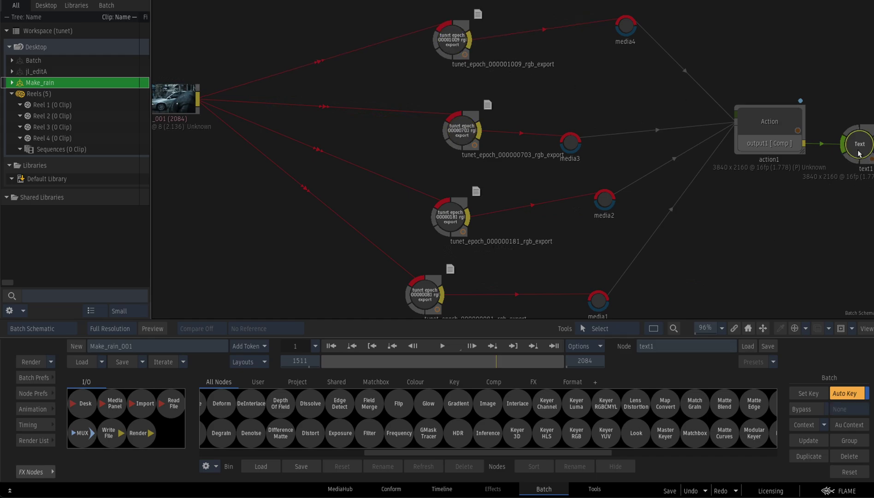
pyautogui.press('F4')
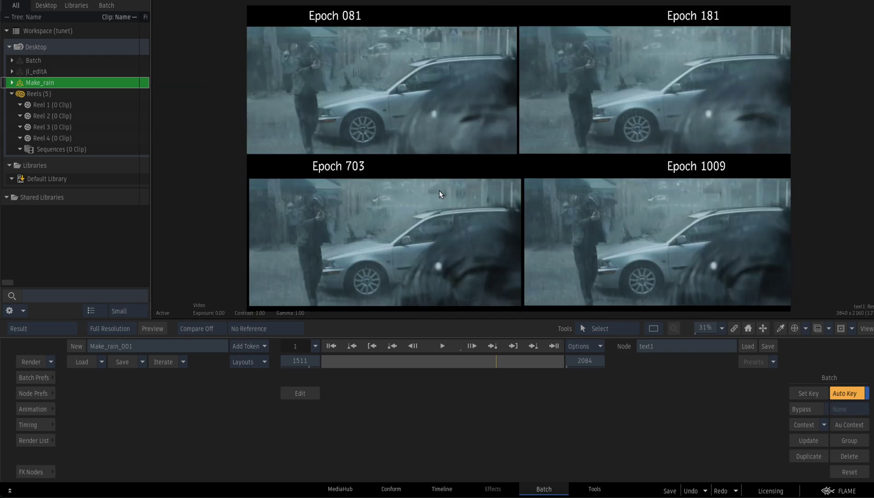
pyautogui.moveTo(492, 363)
pyautogui.mouseDown()
pyautogui.moveTo(502, 359)
pyautogui.moveTo(488, 361)
pyautogui.mouseUp()
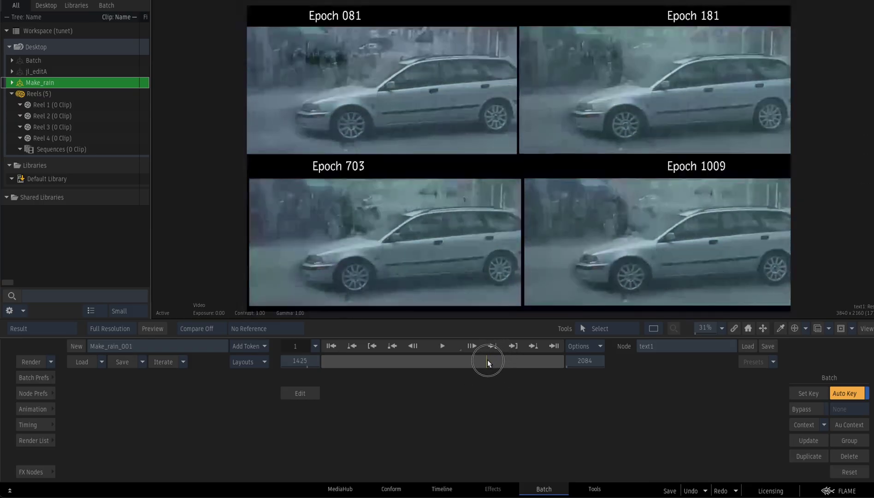
pyautogui.moveTo(488, 360); pyautogui.dragTo(491, 363)
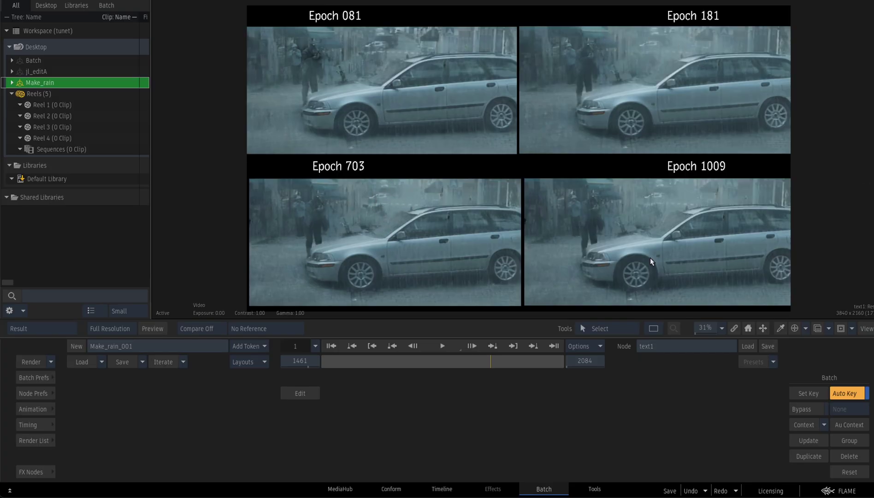
# Step: Scrub to the dark car shot and step between frames 921 and 914 to compare the rain across the four epochs
pyautogui.moveTo(382, 363); pyautogui.dragTo(428, 362)
pyautogui.press('Right')
pyautogui.press('Right')
pyautogui.press('Left')
pyautogui.press('Left')
pyautogui.press('Left')
pyautogui.press('Left')
pyautogui.press('Left')
pyautogui.press('Left')
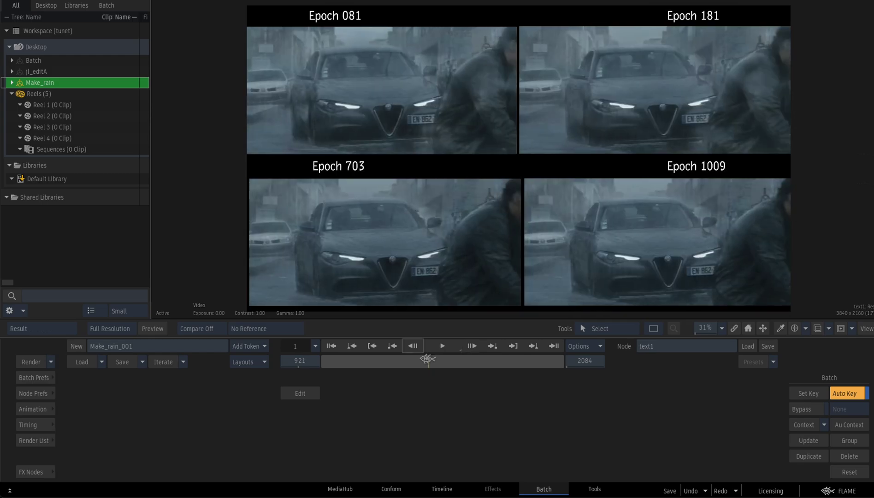
pyautogui.press('Left')
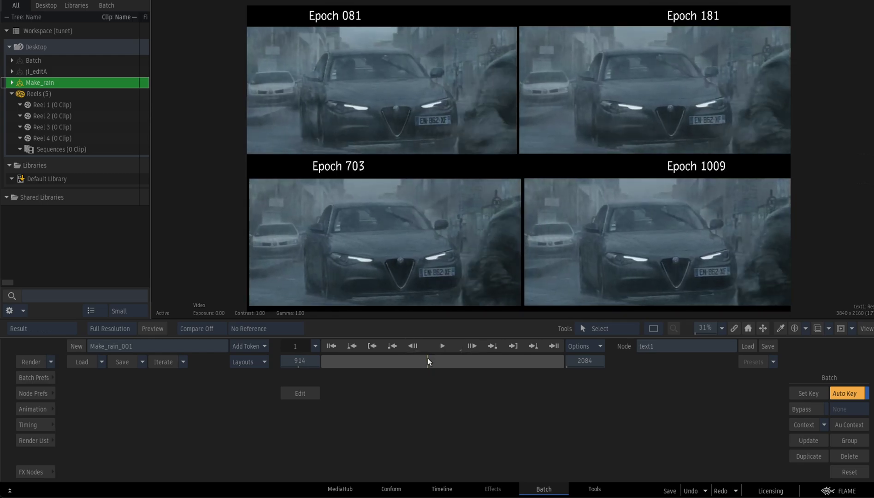
pyautogui.press('Right')
pyautogui.press('Left')
pyautogui.press('Left')
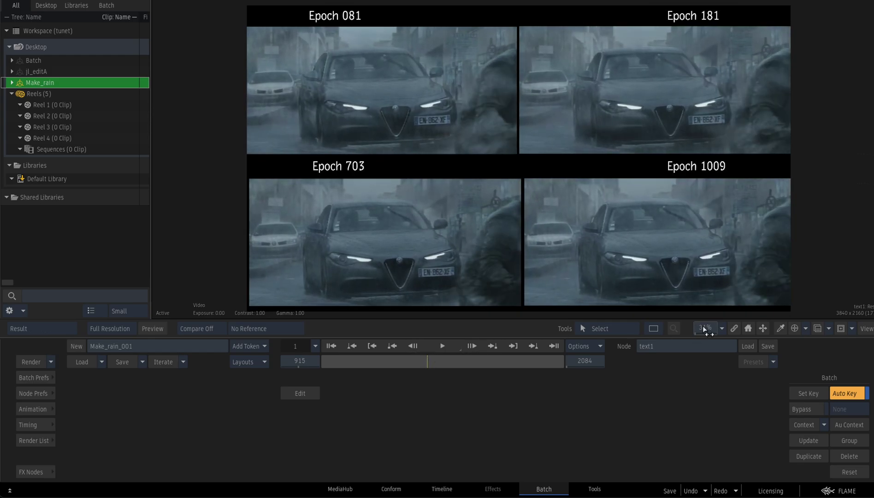
# Step: Enlarge the comparison to 69% around the Epoch 081 result and step back from frame 915 to inspect the car
pyautogui.moveTo(707, 329); pyautogui.dragTo(735, 330)
pyautogui.click(601, 327)
pyautogui.click(611, 297)
pyautogui.moveTo(421, 138); pyautogui.dragTo(711, 303)
pyautogui.moveTo(560, 162); pyautogui.dragTo(523, 158)
pyautogui.press('Left')
pyautogui.press('Left')
pyautogui.press('Left')
pyautogui.press('Left')
pyautogui.press('Left')
pyautogui.press('Left')
pyautogui.press('Left')
pyautogui.press('Left')
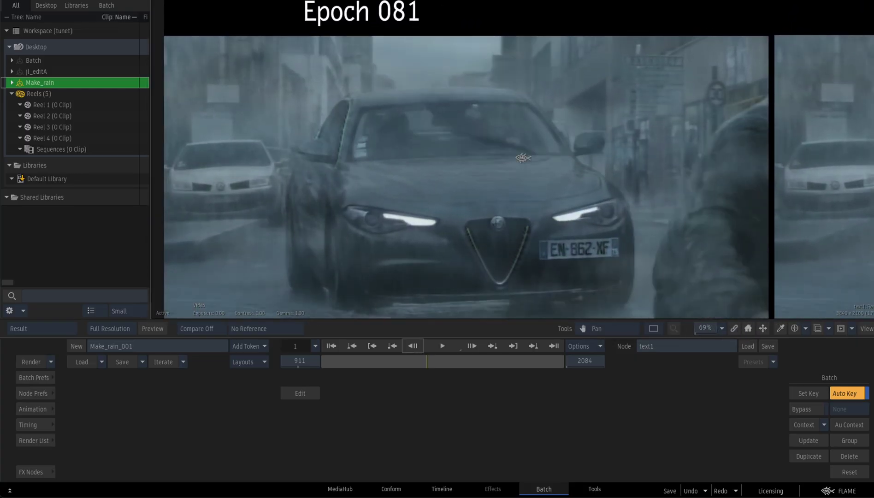
# Step: Step back and forth through the Epoch 081 result, ending at frame 906, to check its rain detail
pyautogui.press('Right')
pyautogui.press('Right')
pyautogui.press('Right')
pyautogui.press('Right')
pyautogui.press('Right')
pyautogui.press('Right')
pyautogui.press('Right')
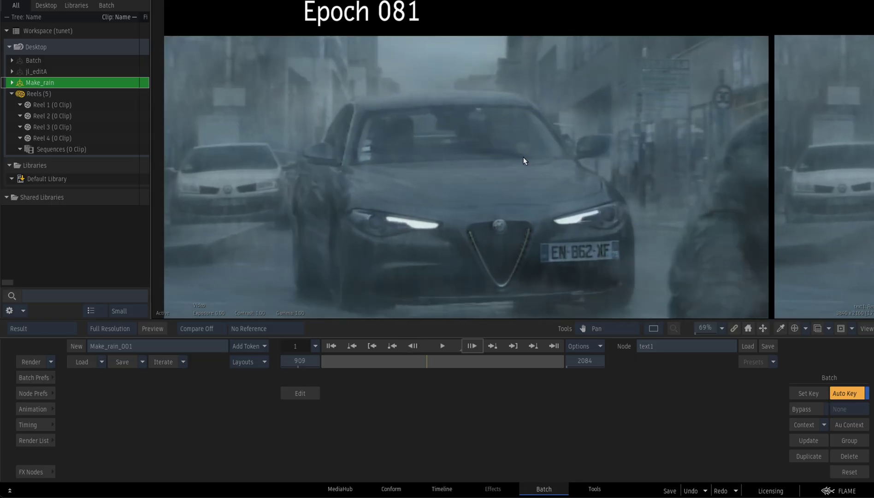
pyautogui.press('Left')
pyautogui.press('Left')
pyautogui.press('Left')
pyautogui.press('Left')
pyautogui.press('Left')
pyautogui.press('Left')
pyautogui.press('Left')
pyautogui.press('Left')
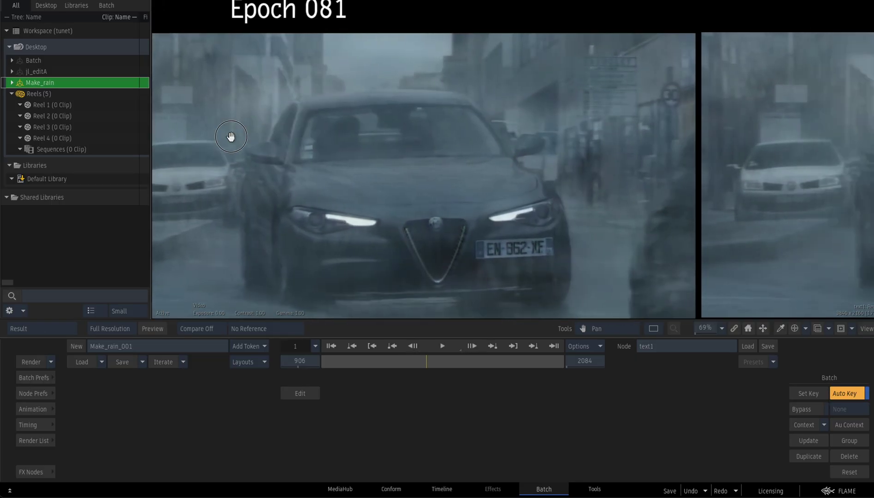
# Step: Examine the Epoch 181 result by stepping back and forth between frames 908 and 910
pyautogui.press('Right')
pyautogui.press('Right')
pyautogui.press('Right')
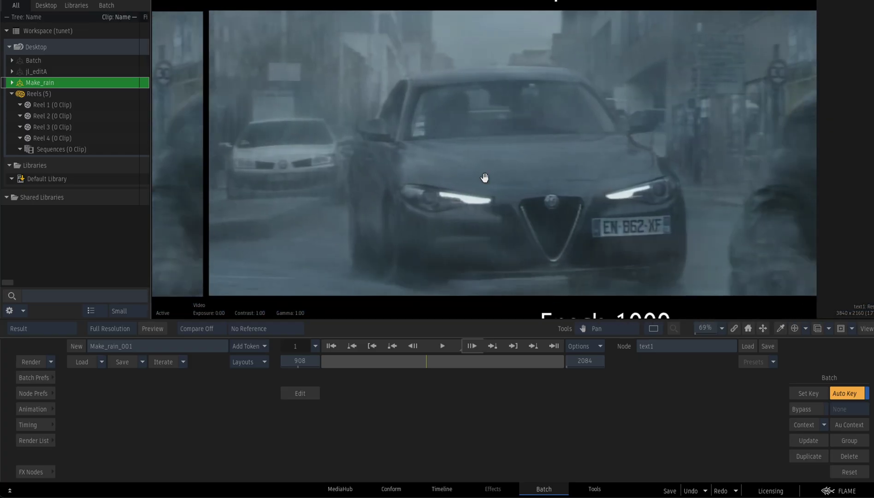
pyautogui.press('Left')
pyautogui.press('Right')
pyautogui.press('Right')
pyautogui.press('Right')
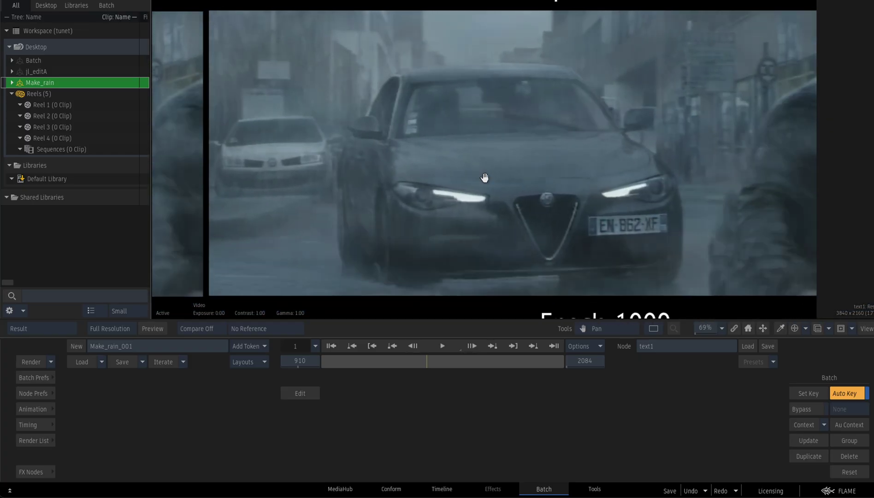
pyautogui.press('Left')
pyautogui.press('Left')
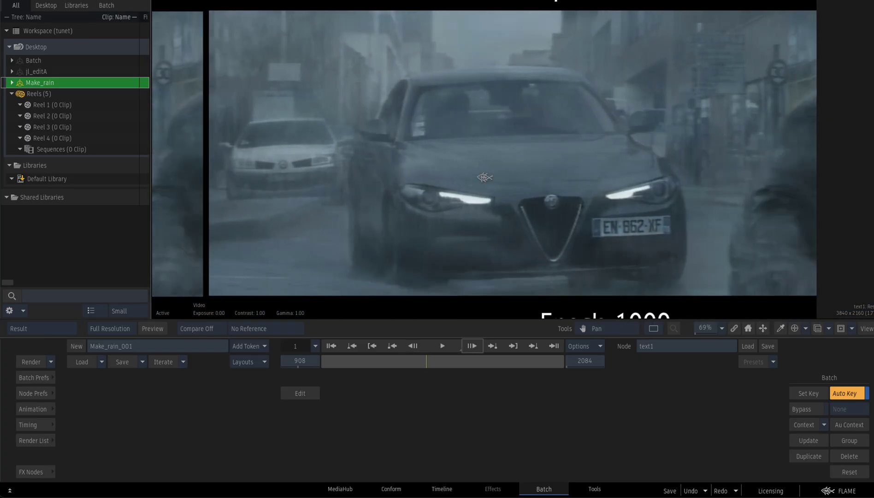
pyautogui.press('Right')
pyautogui.press('Right')
pyautogui.press('Left')
pyautogui.press('Left')
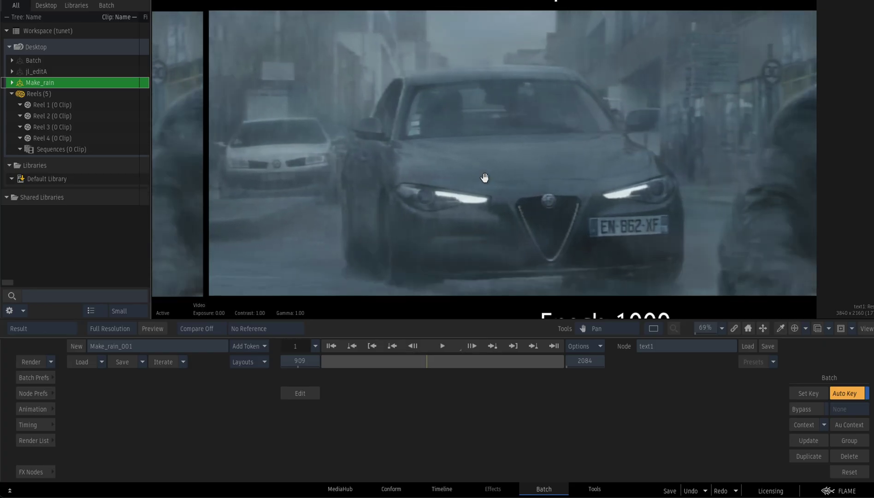
# Step: Bring the Epoch 703 result into view and step through the frames around 910 to inspect the car
pyautogui.moveTo(404, 240); pyautogui.dragTo(583, 104)
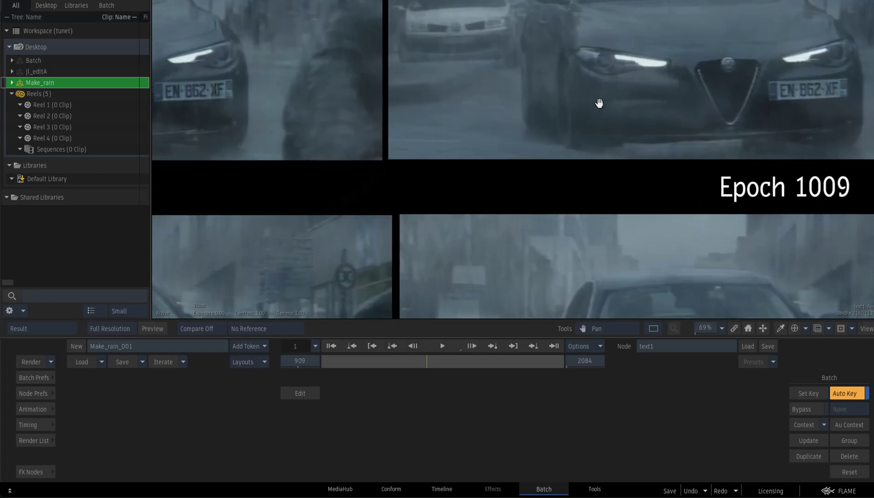
pyautogui.moveTo(487, 126); pyautogui.dragTo(691, 13)
pyautogui.moveTo(553, 76); pyautogui.dragTo(531, 211)
pyautogui.press('Left')
pyautogui.press('Right')
pyautogui.press('Right')
pyautogui.press('Right')
pyautogui.press('Right')
pyautogui.press('Right')
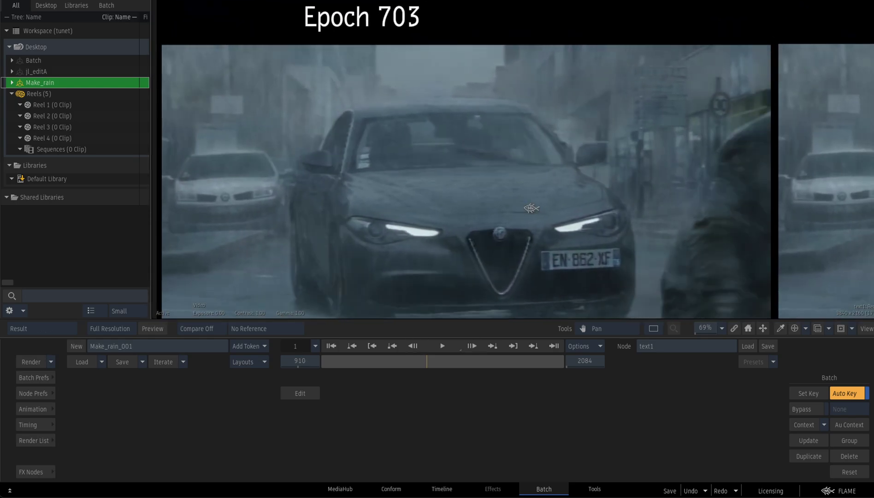
# Step: Step repeatedly forward and backward through the Epoch 703 result, ending around frame 914, to examine the rain streaks
pyautogui.press('Right')
pyautogui.press('Right')
pyautogui.press('Right')
pyautogui.press('Right')
pyautogui.press('Left')
pyautogui.press('Left')
pyautogui.press('Left')
pyautogui.press('Left')
pyautogui.press('Left')
pyautogui.press('Left')
pyautogui.press('Left')
pyautogui.press('Left')
pyautogui.press('Left')
pyautogui.press('Right')
pyautogui.press('Right')
pyautogui.press('Right')
pyautogui.press('Right')
pyautogui.press('Right')
pyautogui.press('Right')
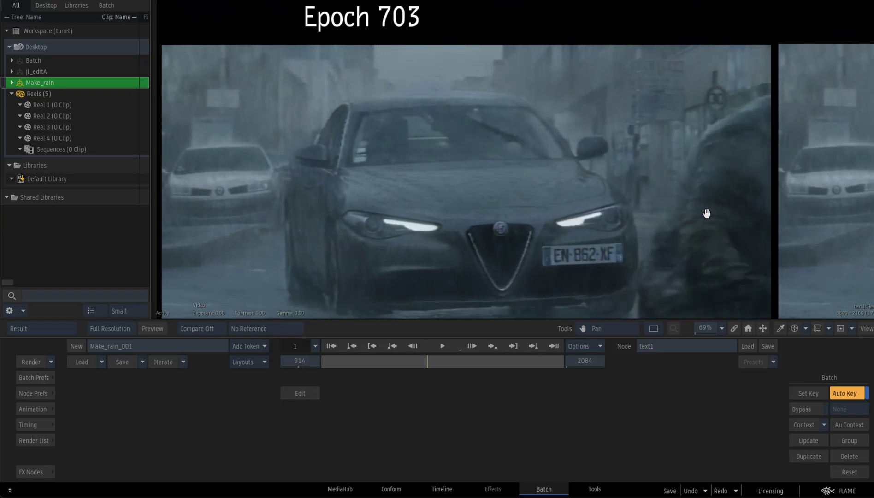
# Step: Examine the Epoch 1009 result at the same magnification at frame 915
pyautogui.moveTo(707, 213); pyautogui.dragTo(355, 207)
pyautogui.moveTo(536, 210); pyautogui.dragTo(310, 203)
pyautogui.moveTo(429, 211); pyautogui.dragTo(408, 212)
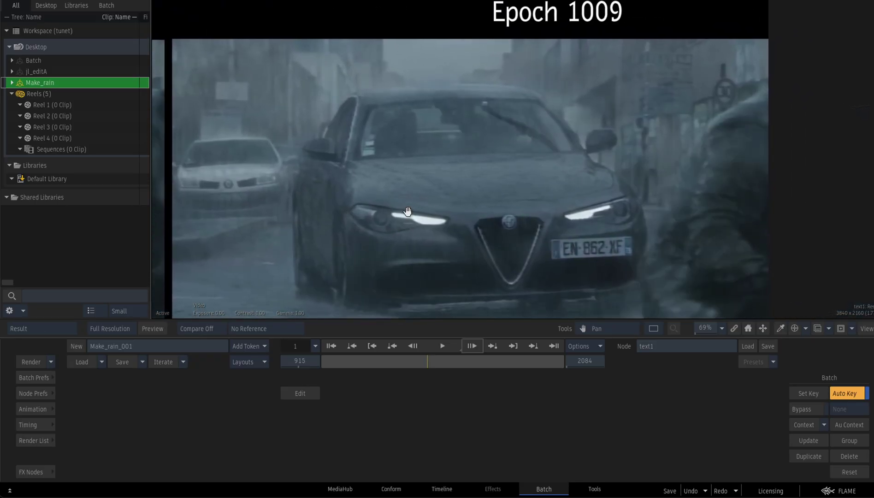
# Step: Step the Epoch 1009 result back to frame 908 and view it among the other epoch results
pyautogui.press('j')
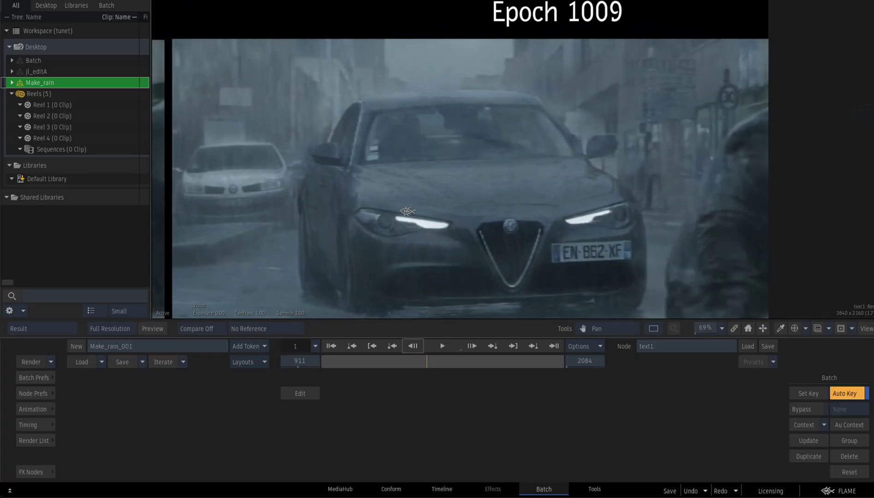
pyautogui.press('k')
pyautogui.moveTo(702, 329); pyautogui.dragTo(672, 329)
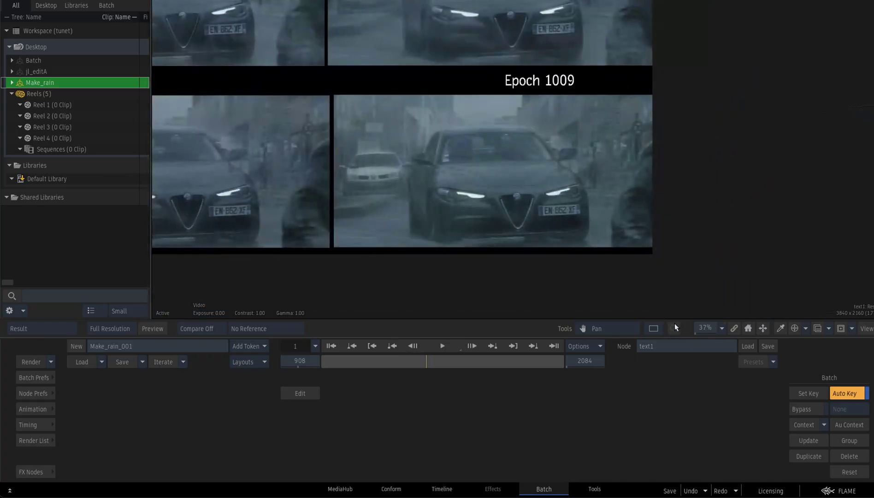
# Step: Return to the batch schematic and reposition the seg_001 clip node closer to the TuNet inference nodes
pyautogui.click(622, 329)
pyautogui.click(527, 164)
pyautogui.moveTo(577, 191); pyautogui.dragTo(731, 267)
pyautogui.press('Escape')
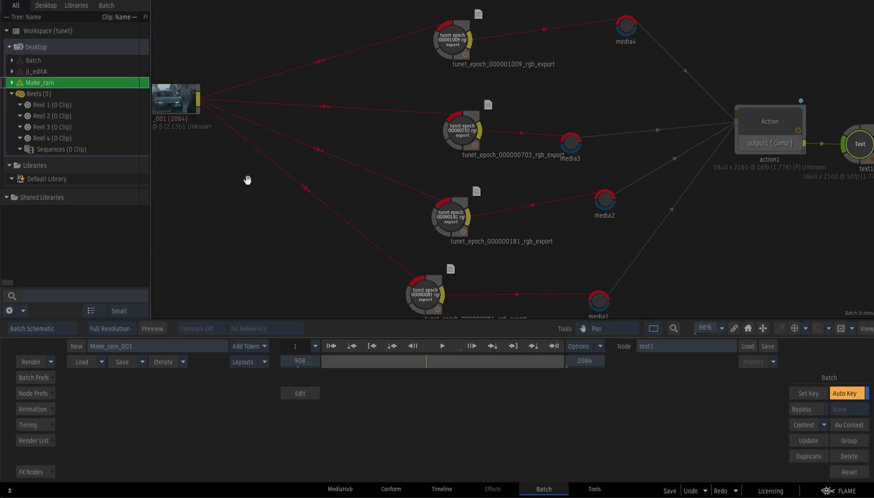
pyautogui.moveTo(199, 102); pyautogui.dragTo(214, 104)
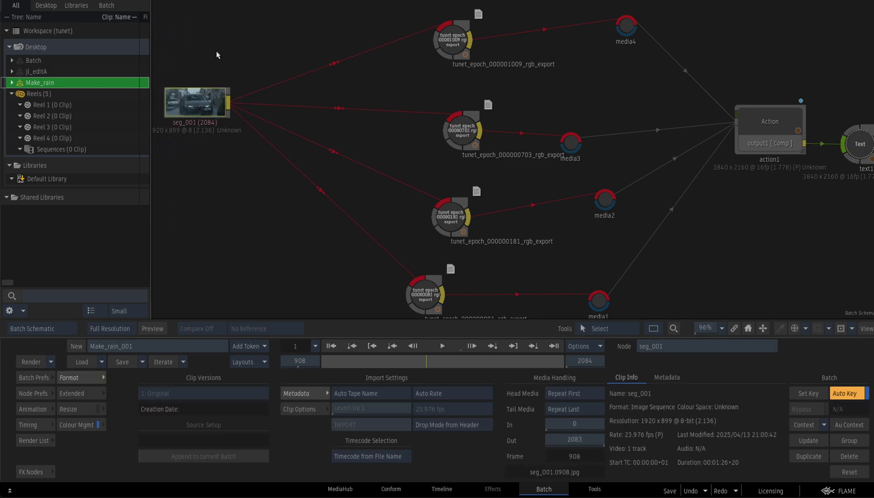
pyautogui.click(705, 329)
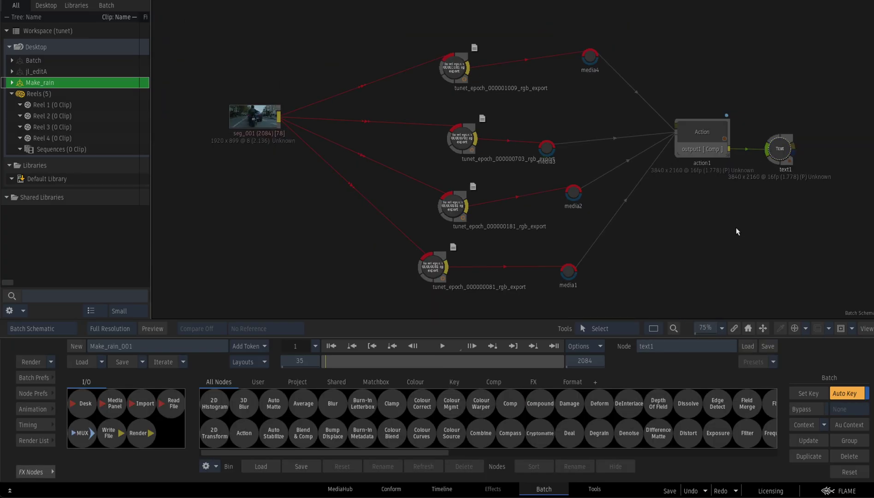
# Step: Switch to Firefox and find the inference converters section in the README of the tpc2233/tunet GitHub repository
pyautogui.hotkey('alt', 'Tab')
pyautogui.hotkey('alt', 'Tab')
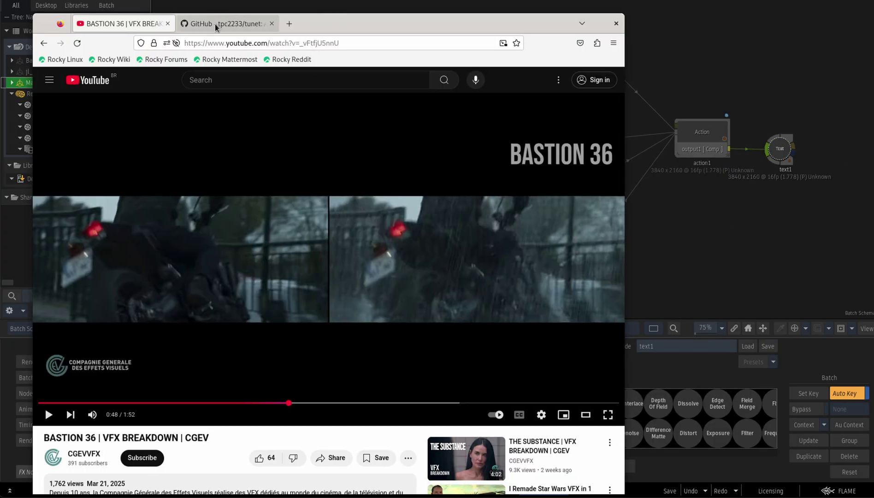
pyautogui.click(216, 24)
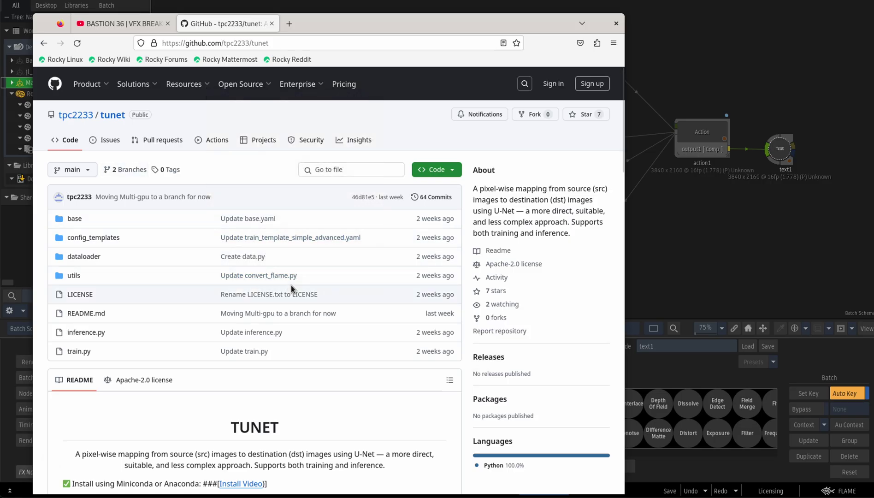
pyautogui.scroll(-1, 291, 285)
pyautogui.scroll(-15, 291, 285)
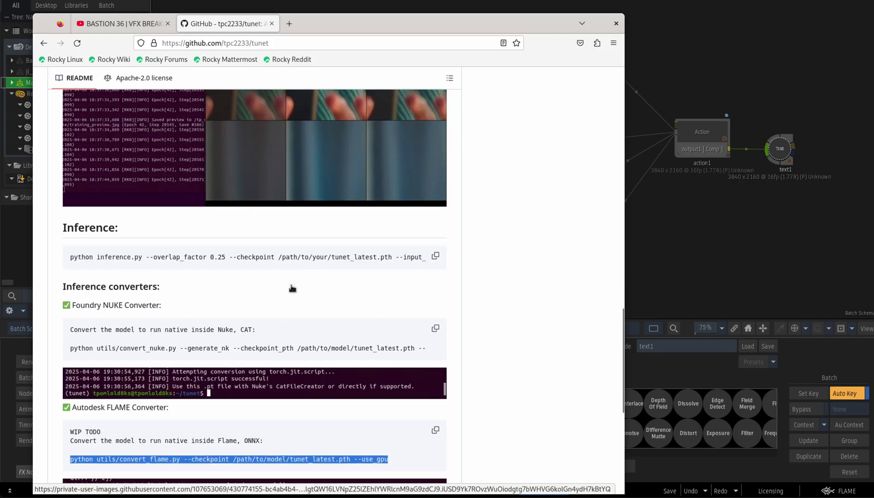
pyautogui.scroll(-6, 292, 287)
pyautogui.scroll(2, 291, 285)
# Step: Examine the Autodesk FLAME Converter command for ONNX export, and return to Flame
pyautogui.click(285, 246)
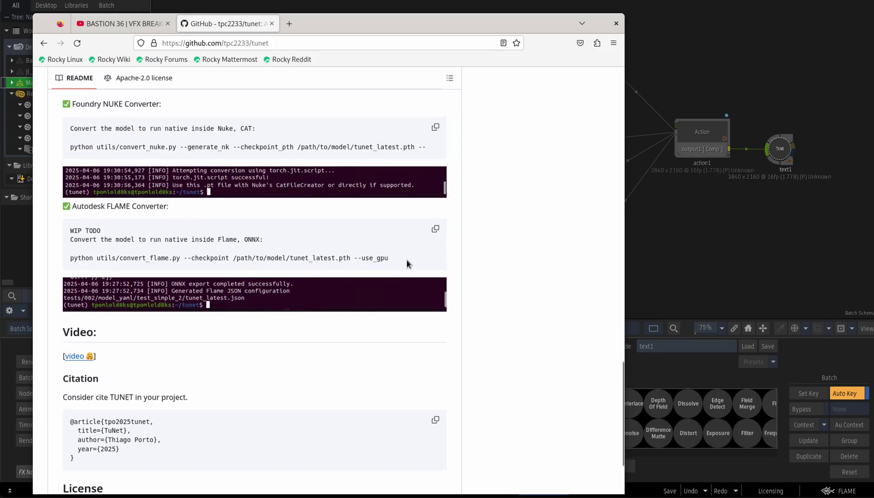
pyautogui.moveTo(406, 260); pyautogui.dragTo(66, 232)
pyautogui.click(286, 247)
pyautogui.click(767, 240)
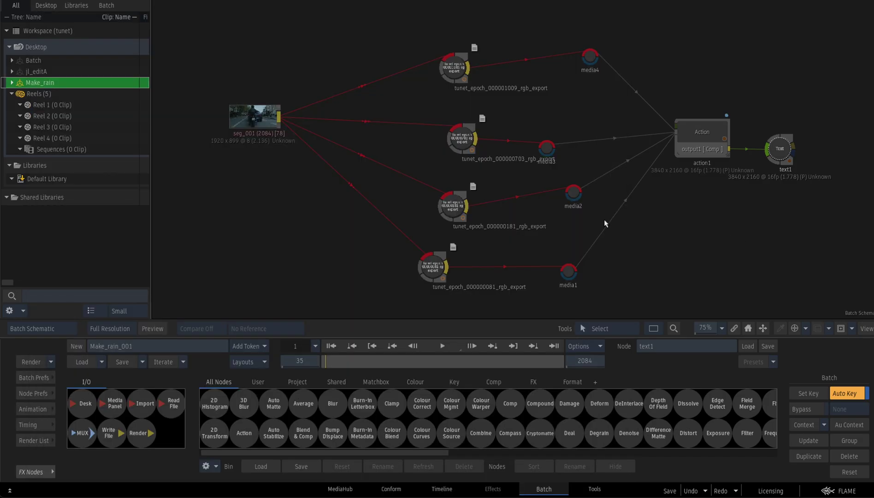
# Step: Switch to Files, go up to the make_rain folder and reopen its tunet_training subfolder
pyautogui.hotkey('alt', 'Tab')
pyautogui.hotkey('alt', 'Tab')
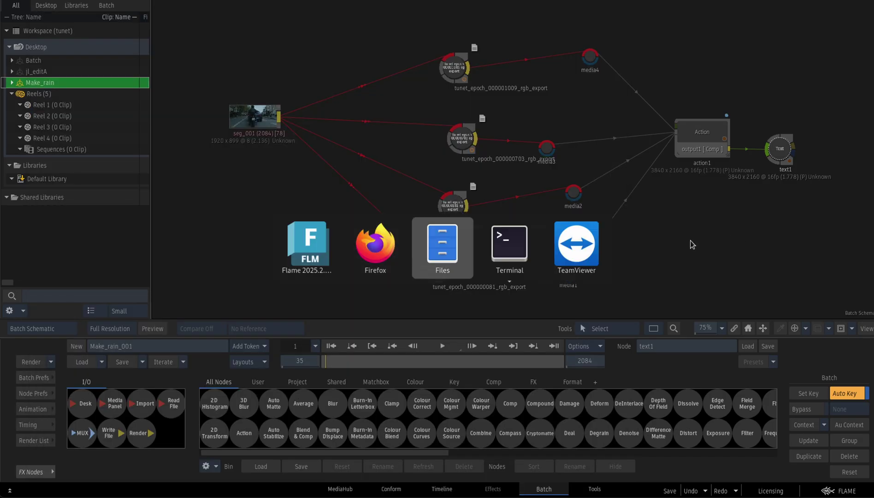
pyautogui.click(495, 279)
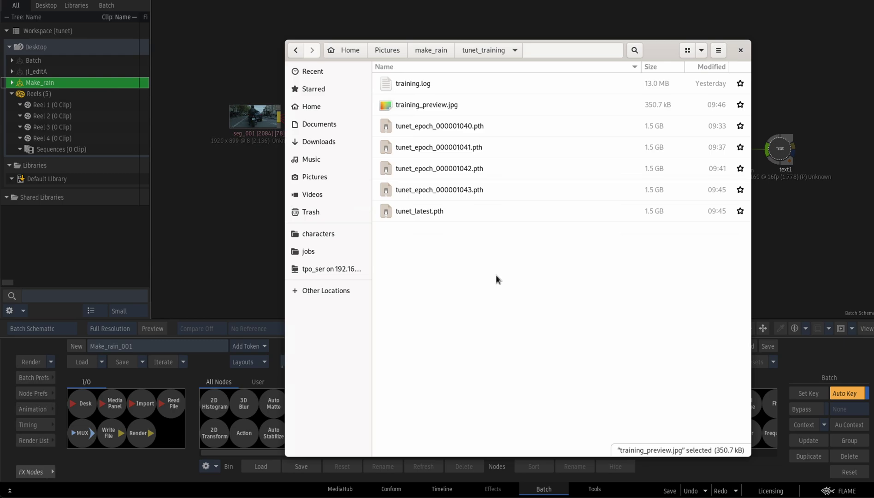
pyautogui.click(439, 49)
pyautogui.click(458, 192)
pyautogui.click(431, 131)
pyautogui.doubleClick(430, 131)
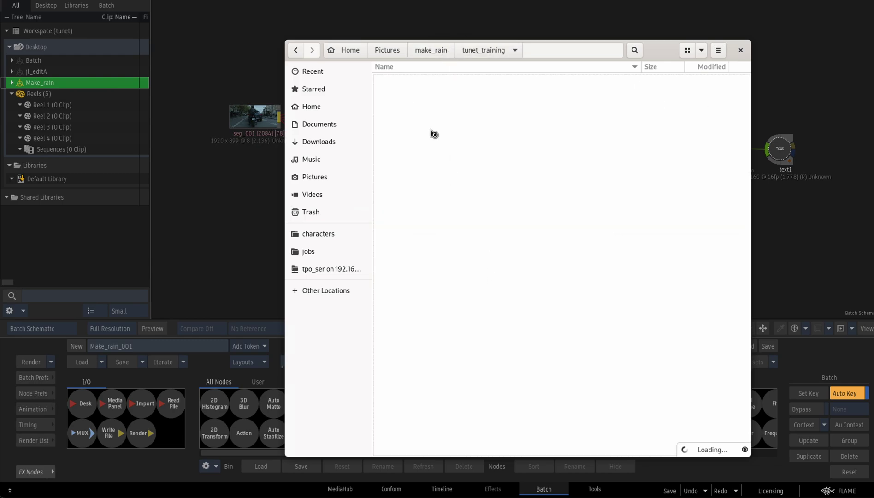
# Step: Open training_preview.jpg in the tunet_training folder, inspect the training comparison, and close the image
pyautogui.click(444, 52)
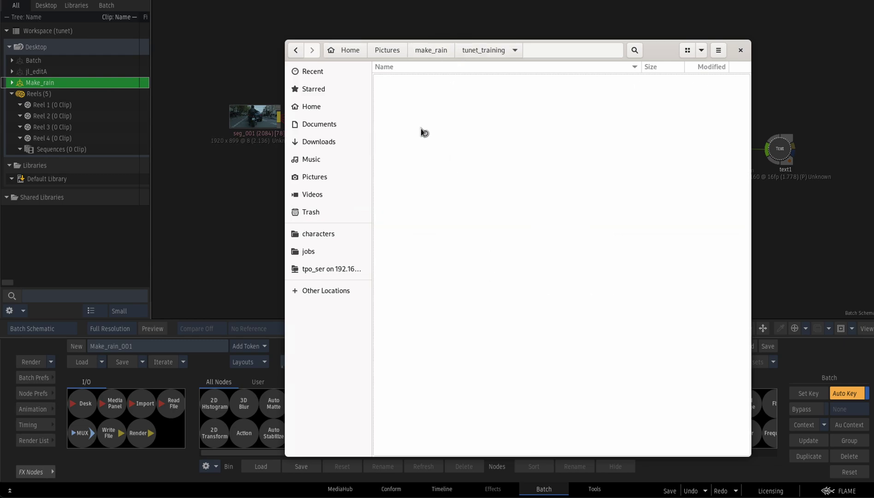
pyautogui.doubleClick(426, 119)
pyautogui.doubleClick(428, 105)
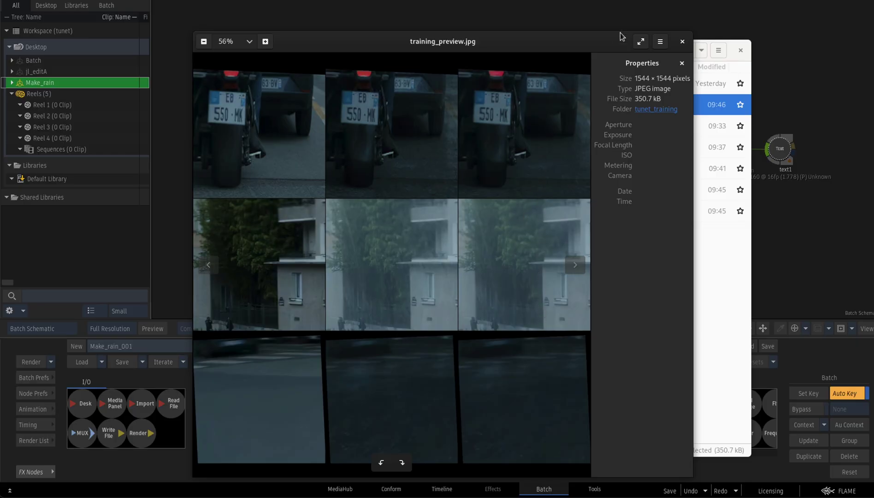
pyautogui.click(682, 42)
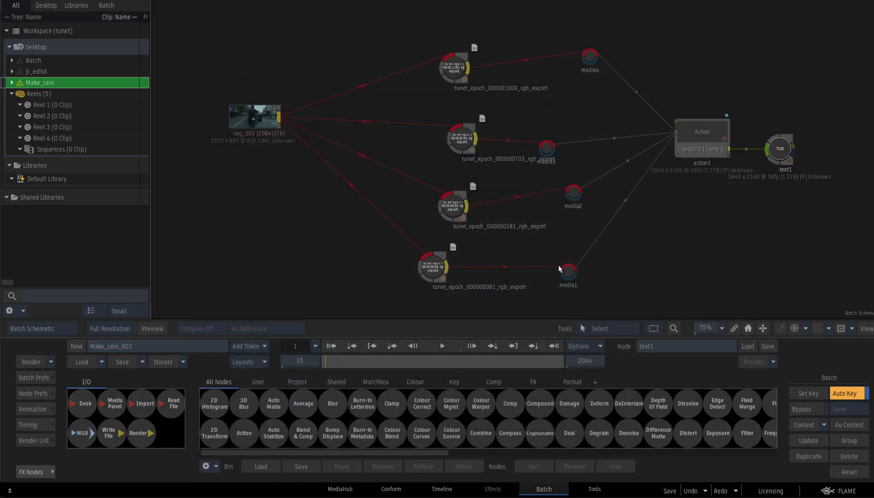
# Step: Return to Files and select the checkpoint tunet_epoch_000001009.pth in the make_rain folder
pyautogui.hotkey('alt', 'Tab')
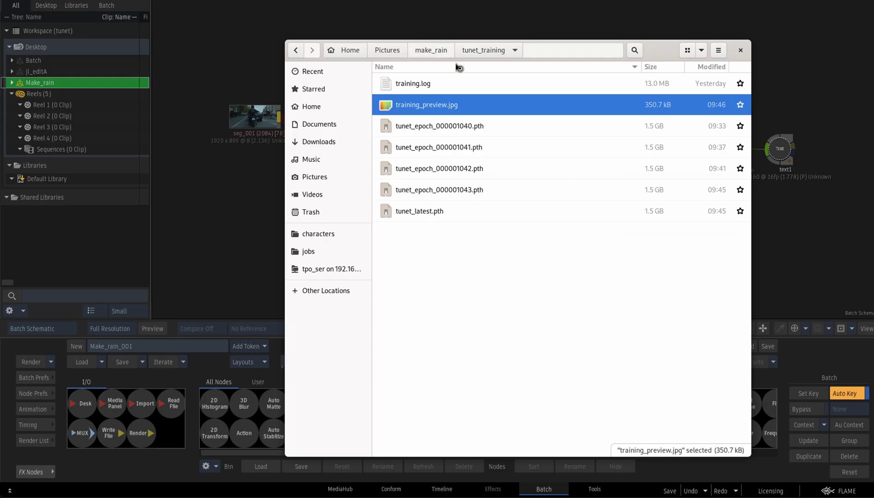
pyautogui.hotkey('alt', 'Up')
pyautogui.click(451, 107)
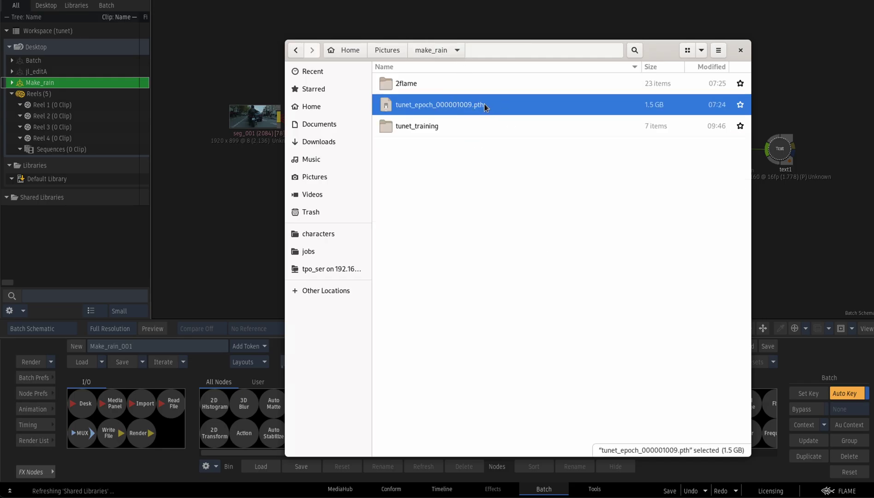
pyautogui.click(459, 180)
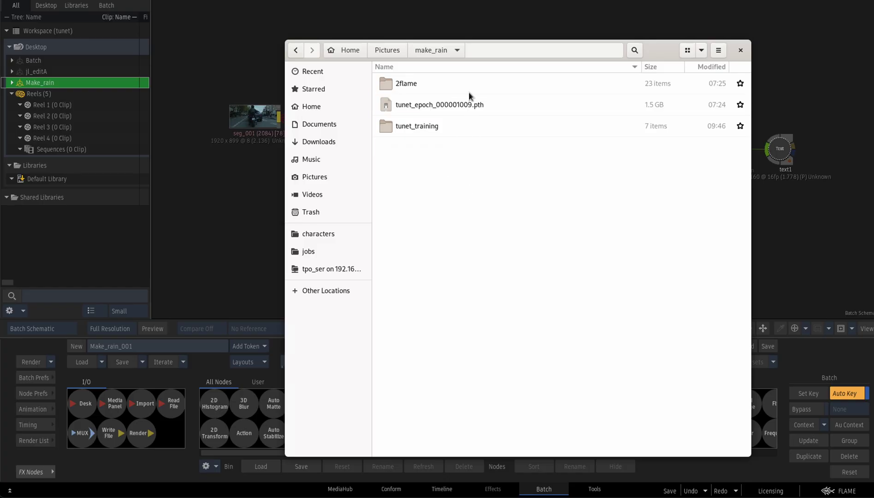
pyautogui.click(464, 104)
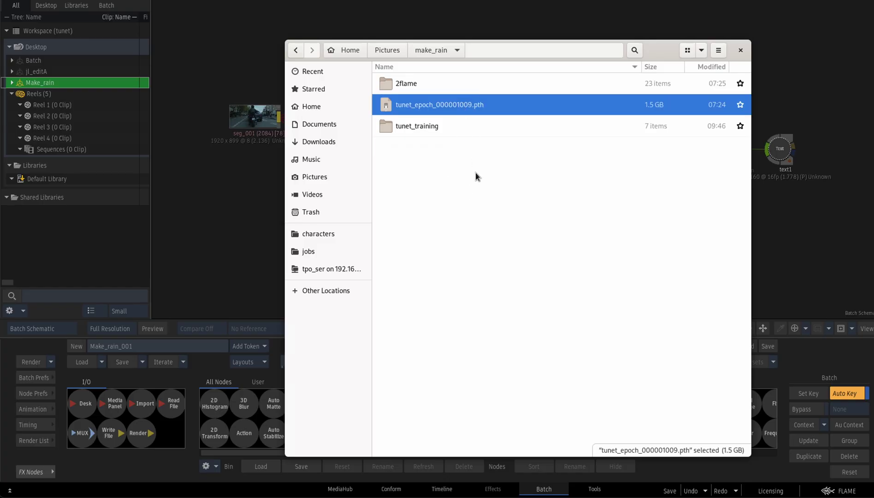
# Step: Bring up the tunet terminal and Firefox, and copy the README's command "python utils/convert_flame.py --checkpoint /path/to/model/tunet_latest.pth --use_gpu"
pyautogui.hotkey('alt', 'Tab')
pyautogui.hotkey('alt', 'Tab')
pyautogui.hotkey('alt', 'Tab')
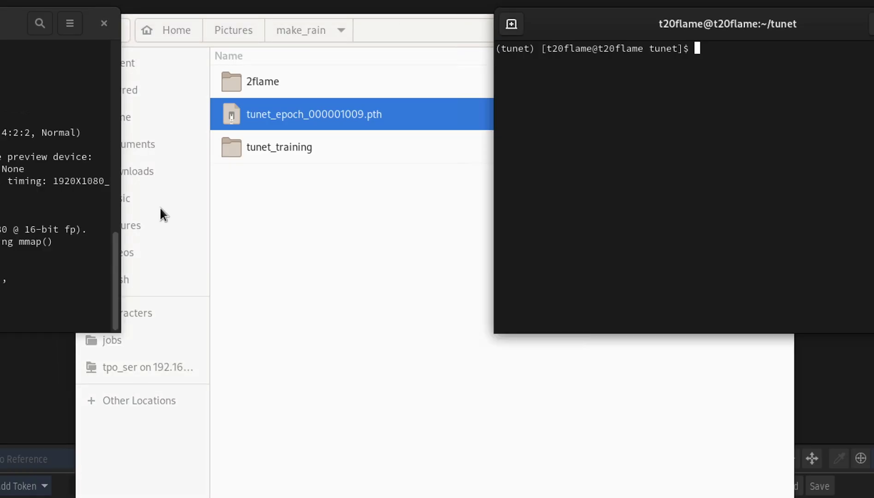
pyautogui.hotkey('alt', 'Tab')
pyautogui.hotkey('alt', 'Tab')
pyautogui.hotkey('alt', 'Tab')
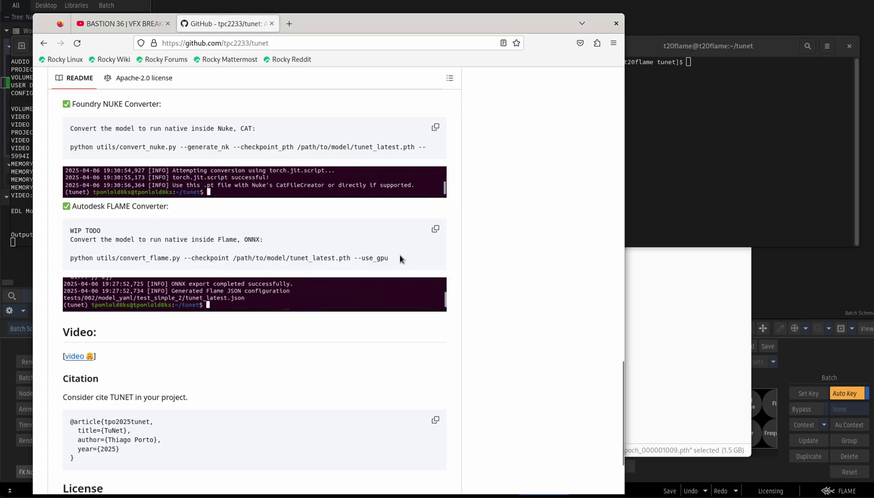
pyautogui.moveTo(400, 254); pyautogui.dragTo(70, 259)
pyautogui.hotkey('ctrl', 'c')
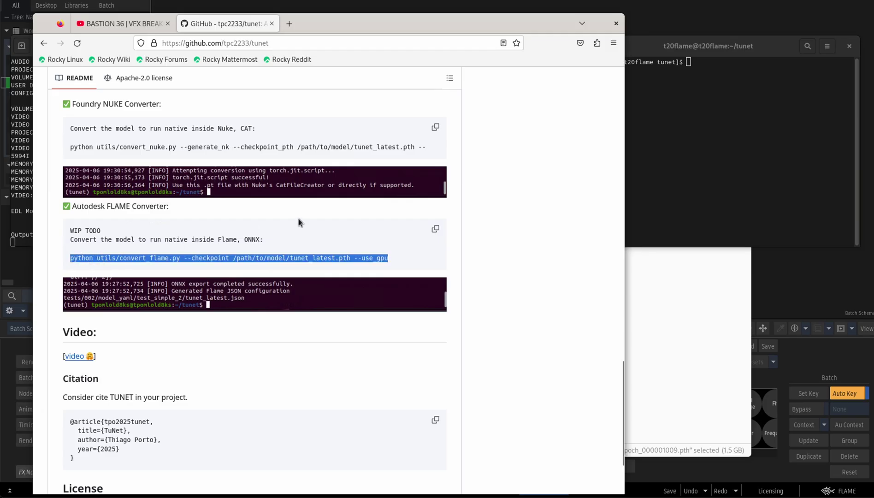
# Step: Paste the converter command into the tunet terminal and delete the placeholder checkpoint path, keeping --use_gpu
pyautogui.click(734, 175)
pyautogui.rightClick(734, 175)
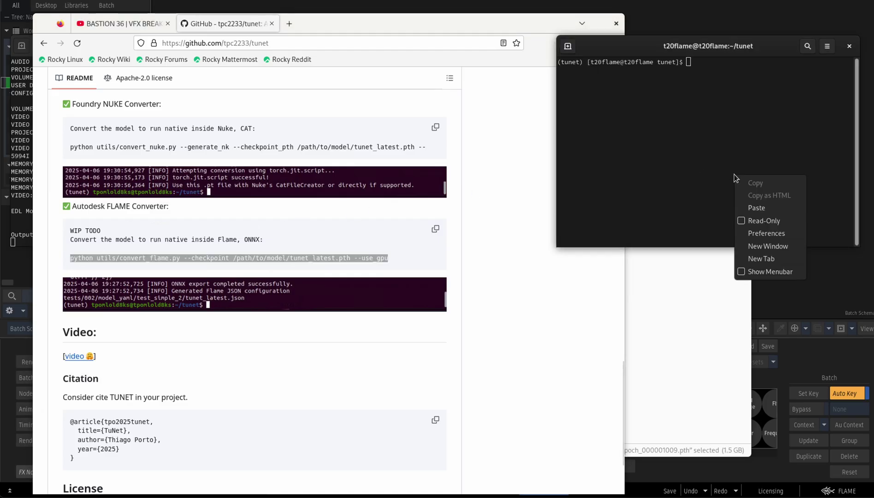
pyautogui.click(751, 205)
pyautogui.press('Right')
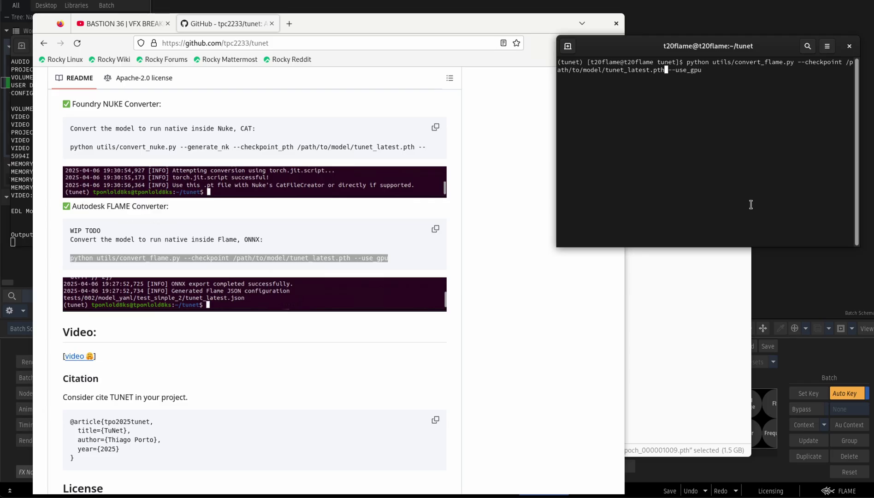
pyautogui.press('BackSpace')
pyautogui.press('BackSpace')
pyautogui.press('BackSpace')
pyautogui.press('BackSpace')
pyautogui.press('BackSpace')
pyautogui.press('BackSpace')
pyautogui.press('BackSpace')
pyautogui.press('BackSpace')
pyautogui.press('BackSpace')
pyautogui.press('BackSpace')
pyautogui.press('BackSpace')
pyautogui.press('BackSpace')
pyautogui.press('BackSpace')
pyautogui.press('BackSpace')
pyautogui.press('BackSpace')
pyautogui.press('BackSpace')
pyautogui.press('BackSpace')
pyautogui.press('BackSpace')
pyautogui.press('BackSpace')
pyautogui.press('BackSpace')
# Step: Rename the epoch 1009 checkpoint in the make_rain folder as tunet_epoch_000001009_TTs.pth
pyautogui.click(657, 306)
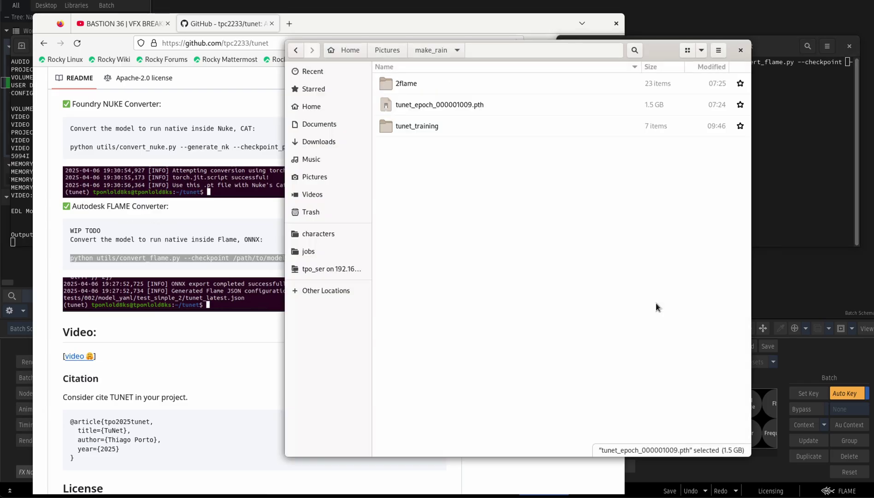
pyautogui.click(446, 100)
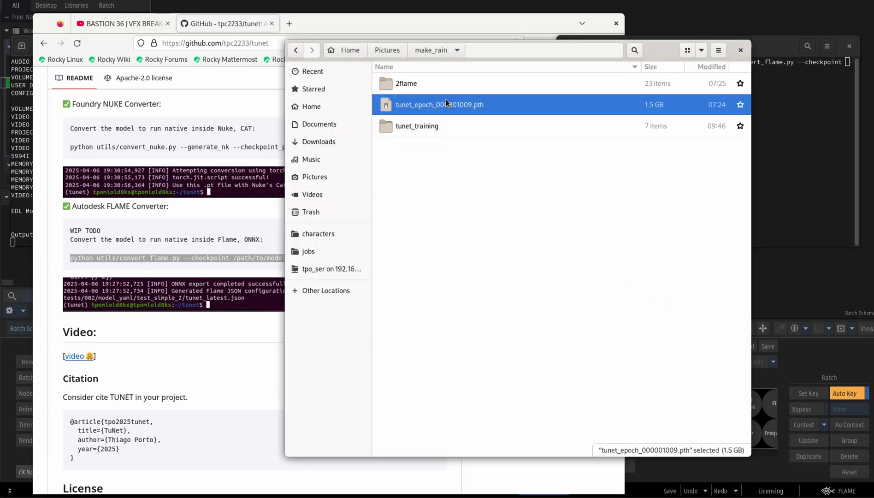
pyautogui.rightClick(446, 99)
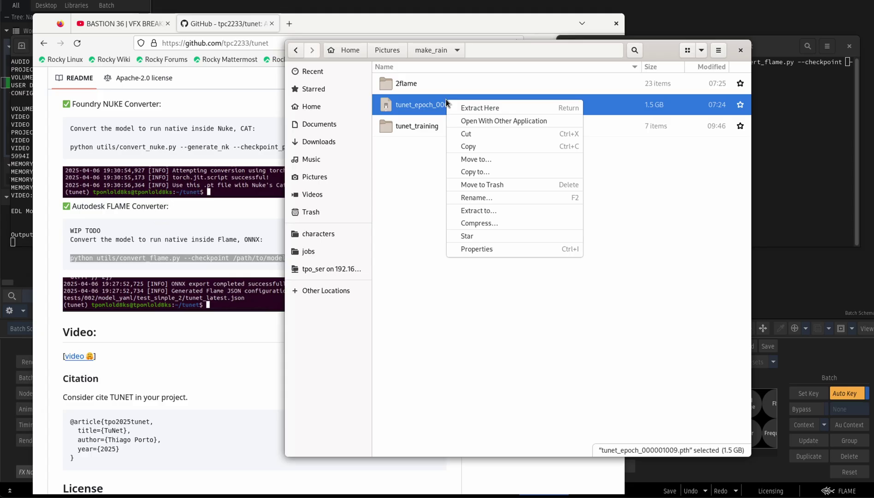
pyautogui.click(478, 196)
pyautogui.write('_TTs.pth')
pyautogui.click(502, 147)
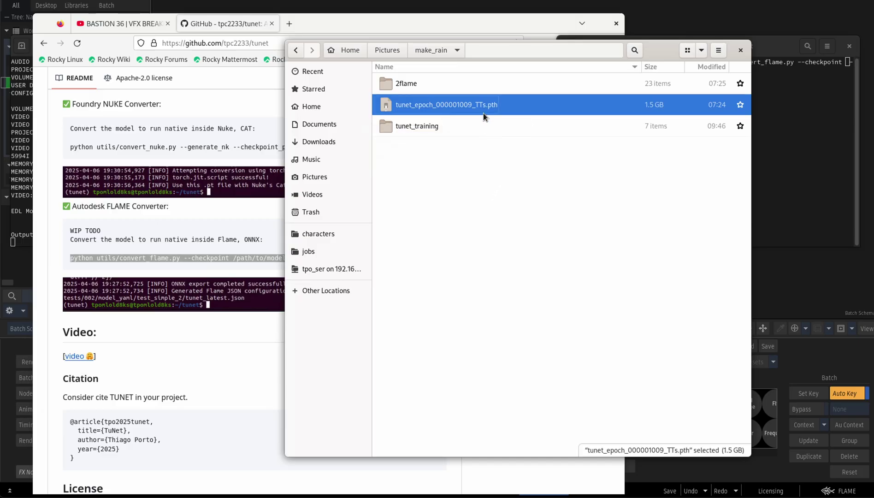
# Step: Paste the full path of tunet_epoch_000001009_TTs.pth after --checkpoint in the terminal and run the Flame conversion
pyautogui.click(790, 138)
pyautogui.rightClick(791, 138)
pyautogui.click(810, 173)
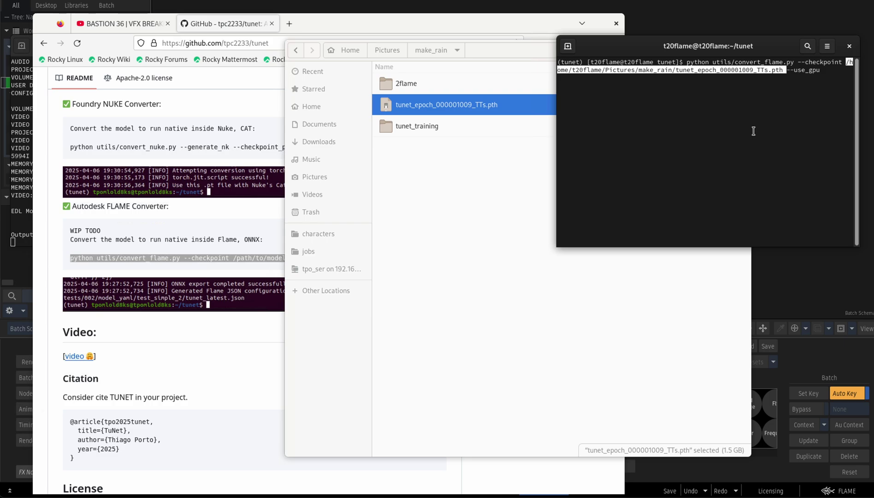
pyautogui.press('Return')
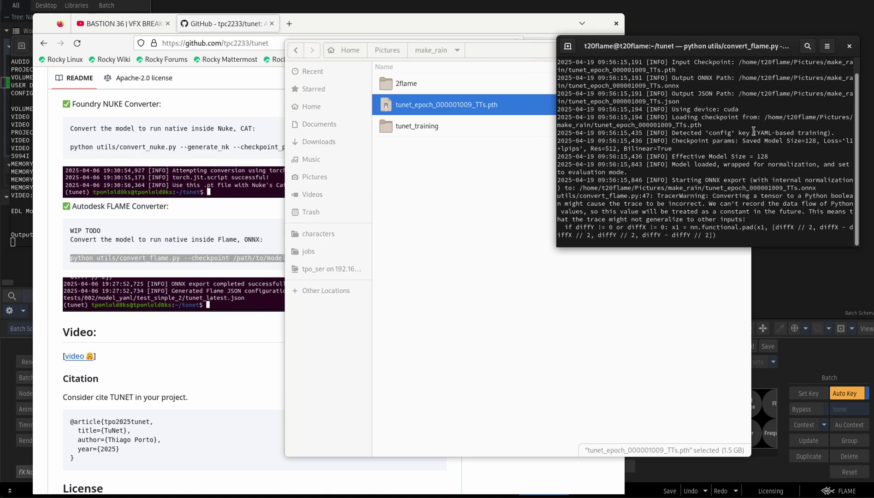
# Step: Check the make_rain folder for the exported tunet_epoch_000001009_TTs .onnx and .json files
pyautogui.click(424, 229)
pyautogui.click(496, 132)
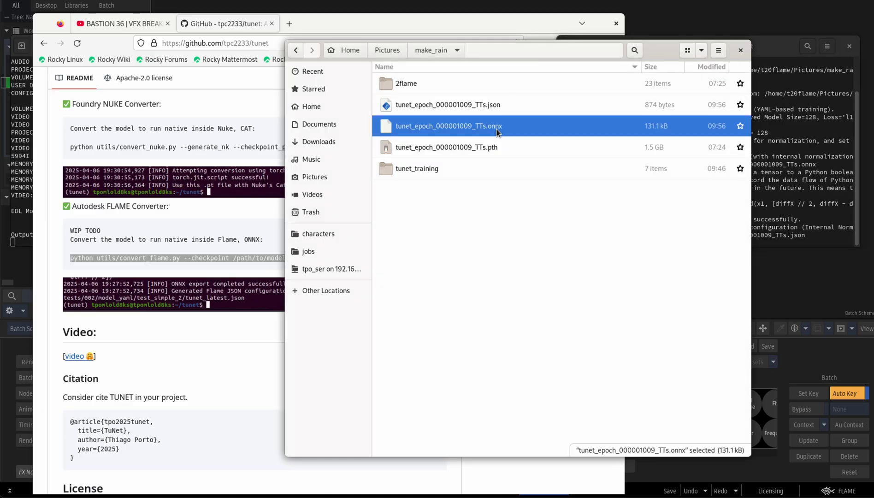
pyautogui.click(489, 104)
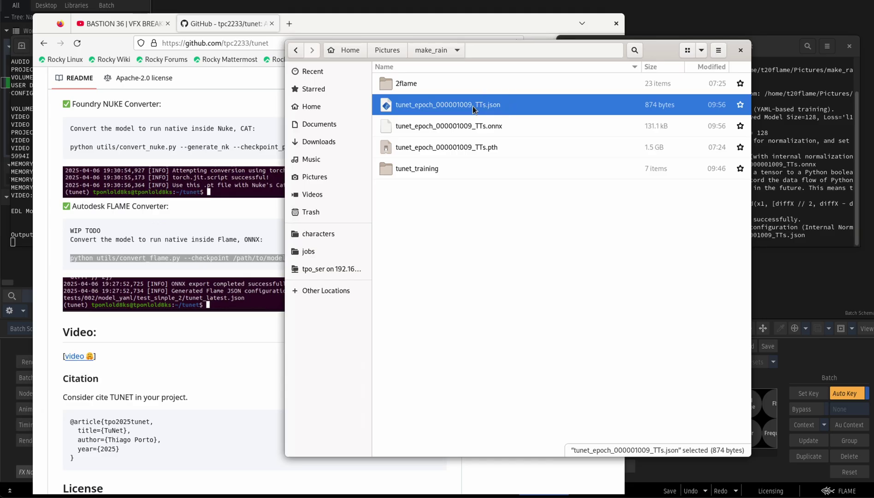
pyautogui.click(549, 247)
# Step: Examine the terminal's export log for the generated Flame JSON configuration, and return to Flame's batch schematic
pyautogui.click(770, 224)
pyautogui.moveTo(797, 228); pyautogui.dragTo(675, 220)
pyautogui.moveTo(793, 236); pyautogui.dragTo(749, 230)
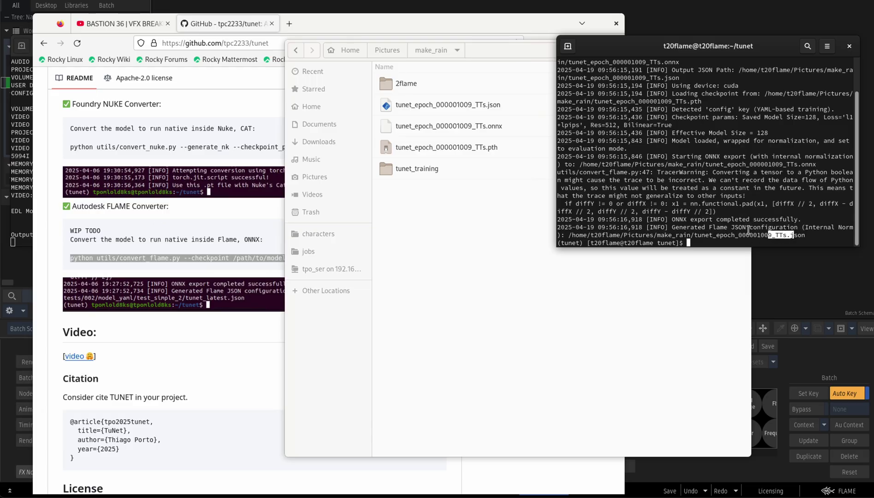
pyautogui.click(811, 297)
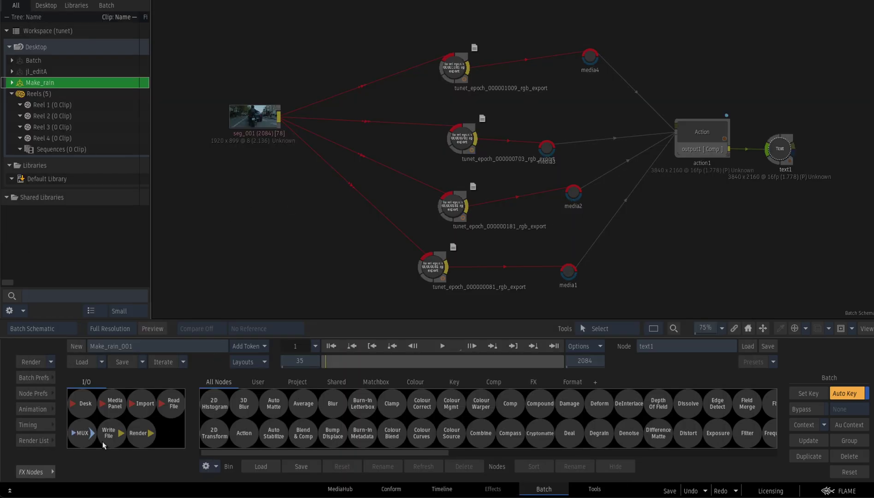
# Step: Add an Inference node fed by the seg_001 clip, and browse its model loader to the refreshed make_rain folder
pyautogui.scroll(-5, 515, 440)
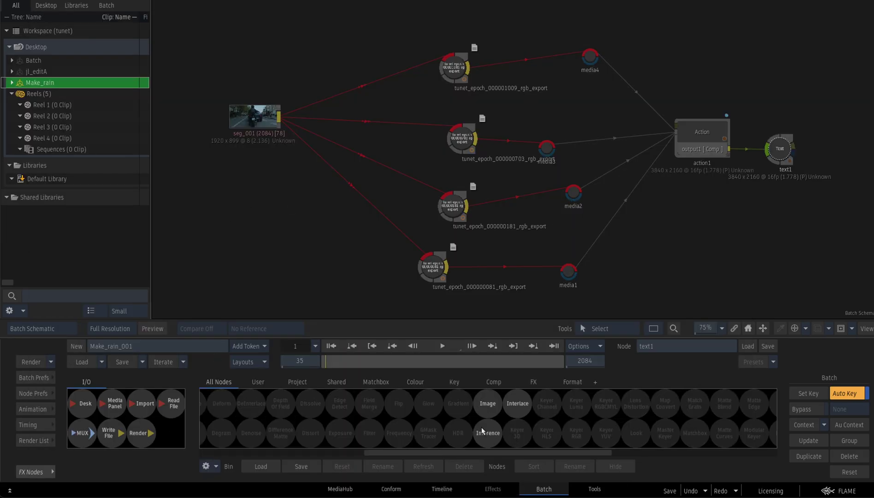
pyautogui.moveTo(483, 432); pyautogui.dragTo(305, 138)
pyautogui.click(254, 219)
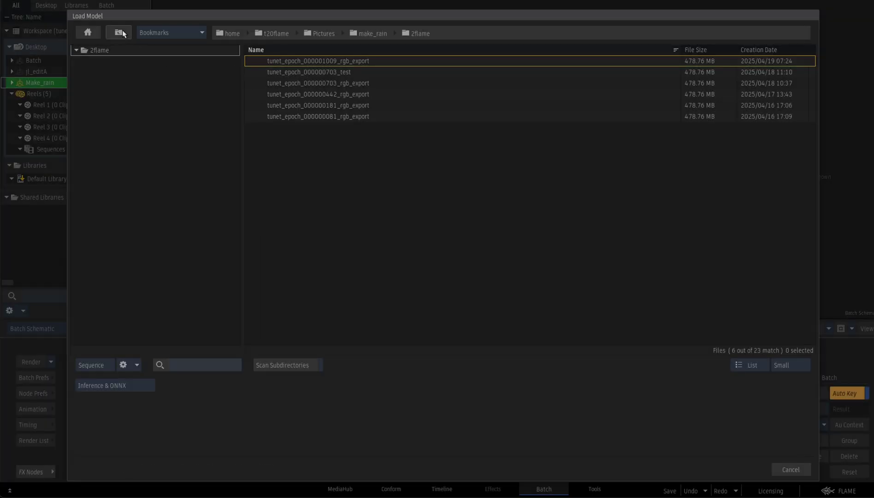
pyautogui.click(120, 33)
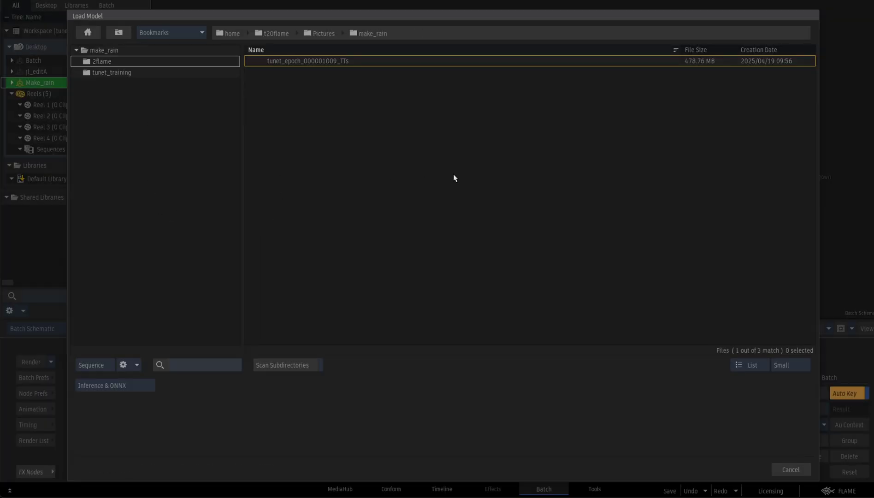
pyautogui.click(138, 365)
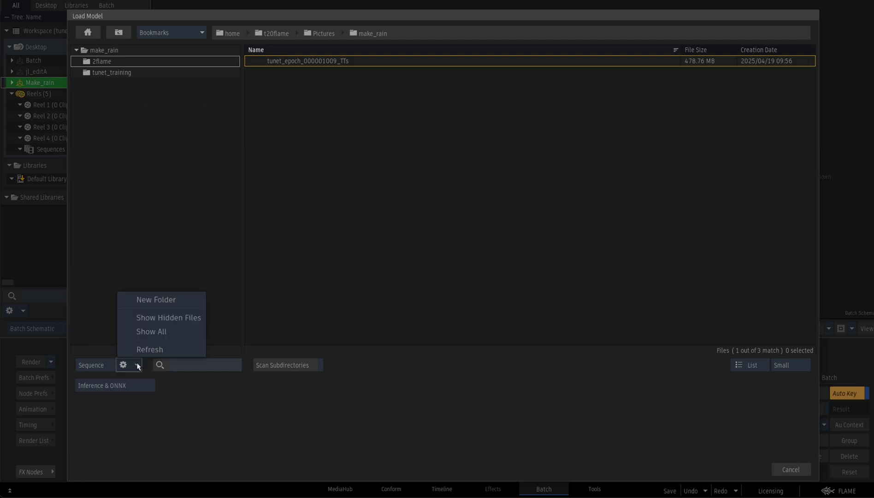
pyautogui.click(155, 346)
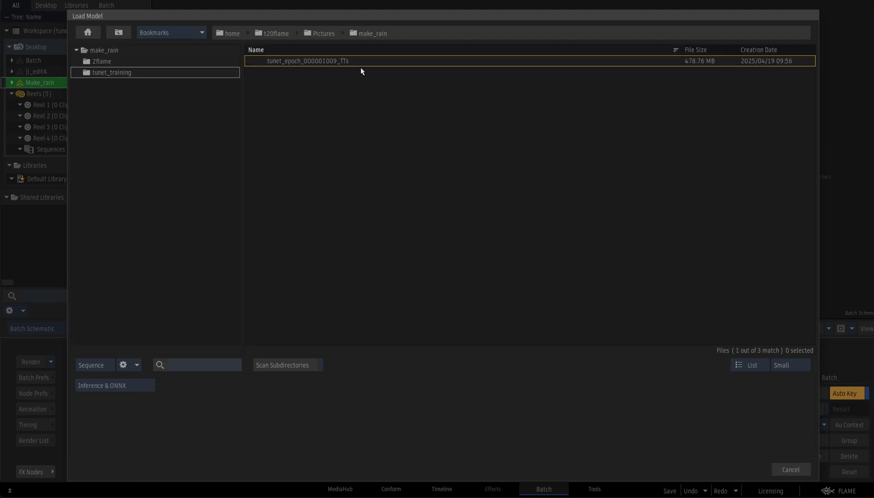
# Step: Check the exported files in make_rain, and load tunet_epoch_000001009_TTs as the Inference node's model
pyautogui.hotkey('alt', 'Tab')
pyautogui.hotkey('alt', 'Tab')
pyautogui.click(488, 128)
pyautogui.click(488, 106)
pyautogui.click(236, 130)
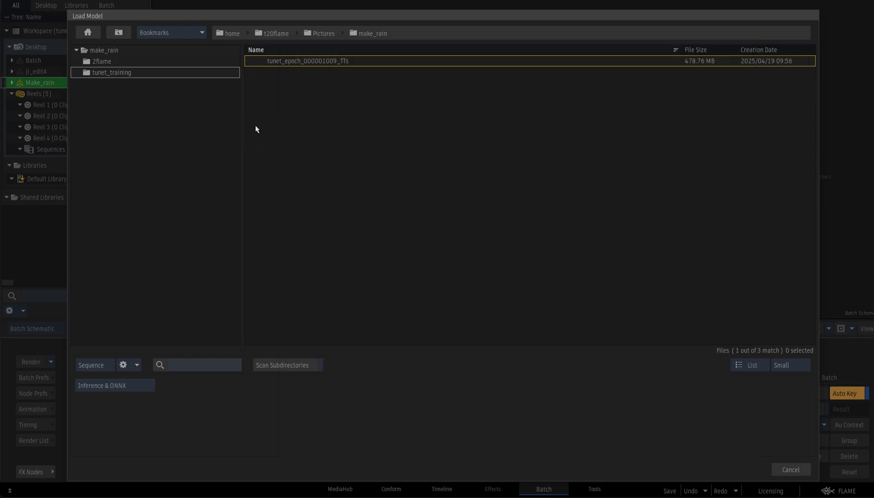
pyautogui.click(298, 64)
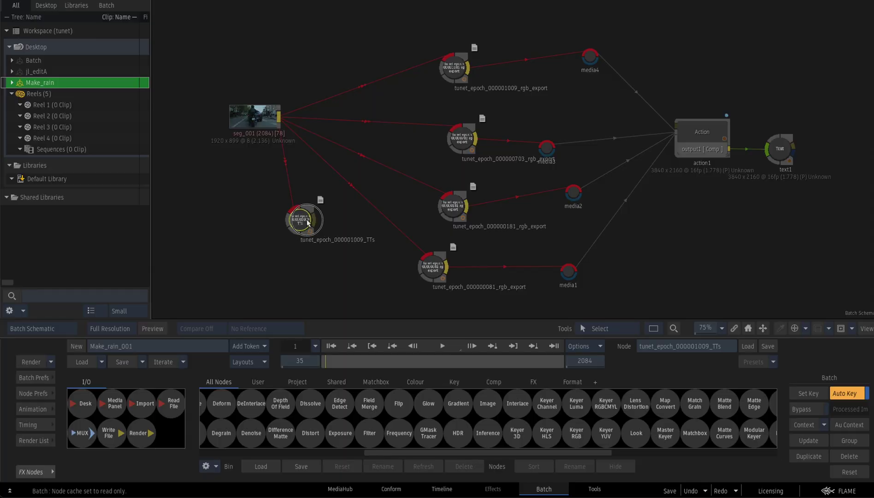
# Step: Compare the tunet_epoch_000001009_TTs node's source and processed images over several frames, and return to the batch schematic
pyautogui.moveTo(309, 221); pyautogui.dragTo(311, 226)
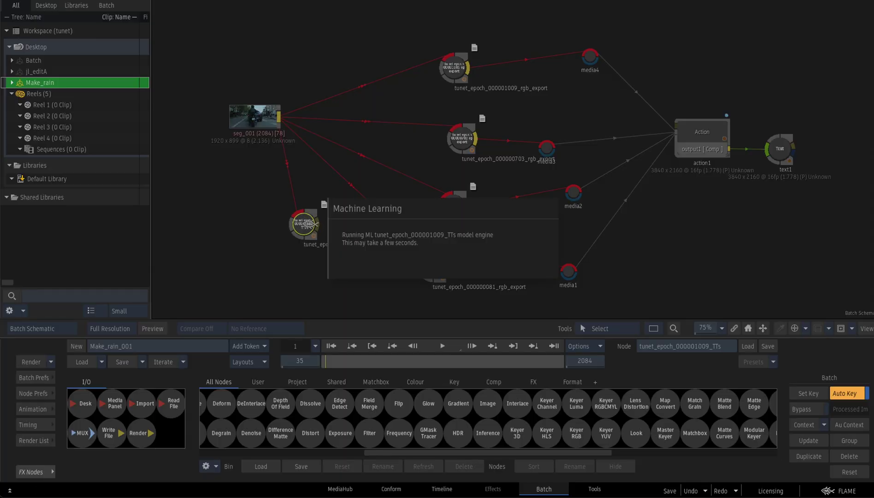
pyautogui.doubleClick(312, 226)
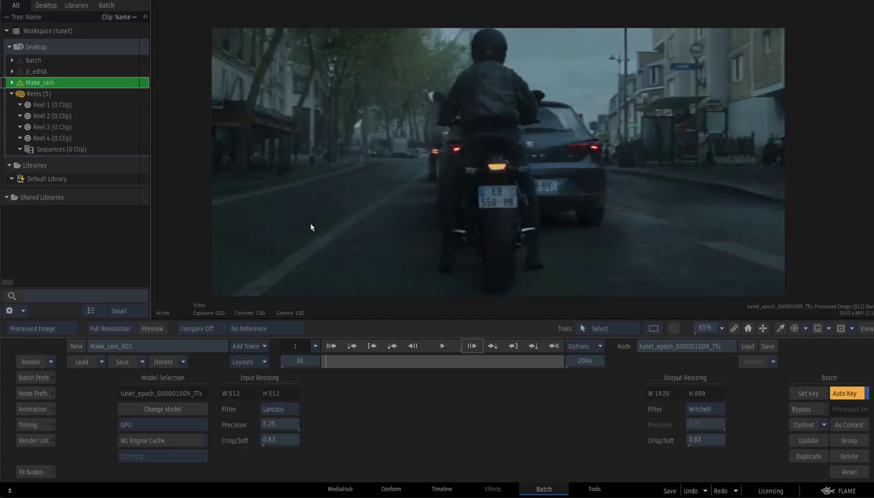
pyautogui.press('j')
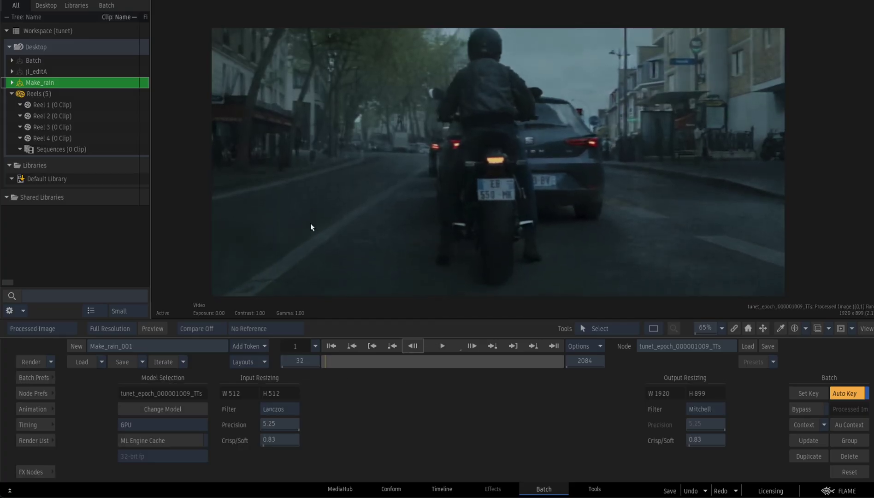
pyautogui.press('F1')
pyautogui.press('F4')
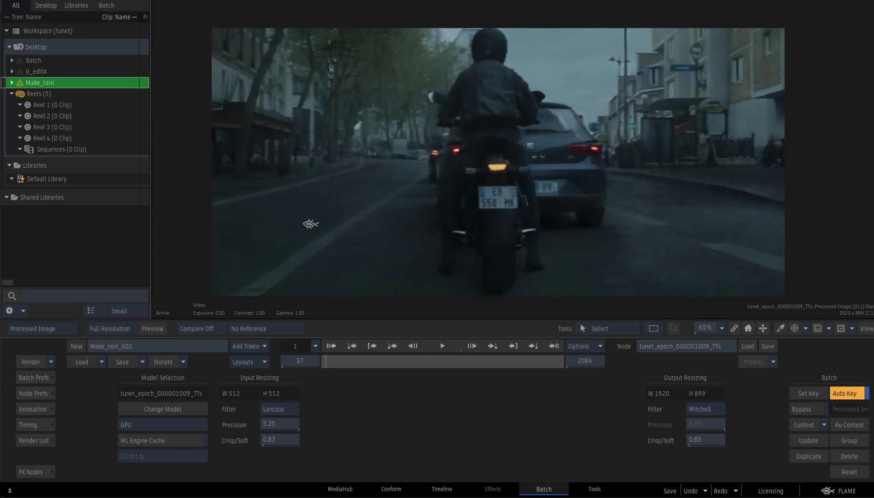
pyautogui.press('Escape')
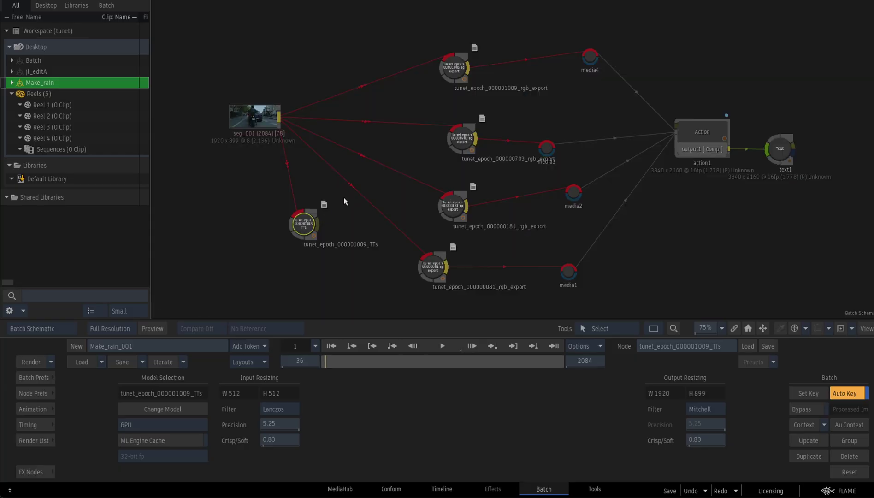
# Step: Insert a 2D Transform node between the seg_001 clip and the tunet_epoch_000001009_TTs node
pyautogui.click(37, 473)
pyautogui.hscroll(5, 548, 402)
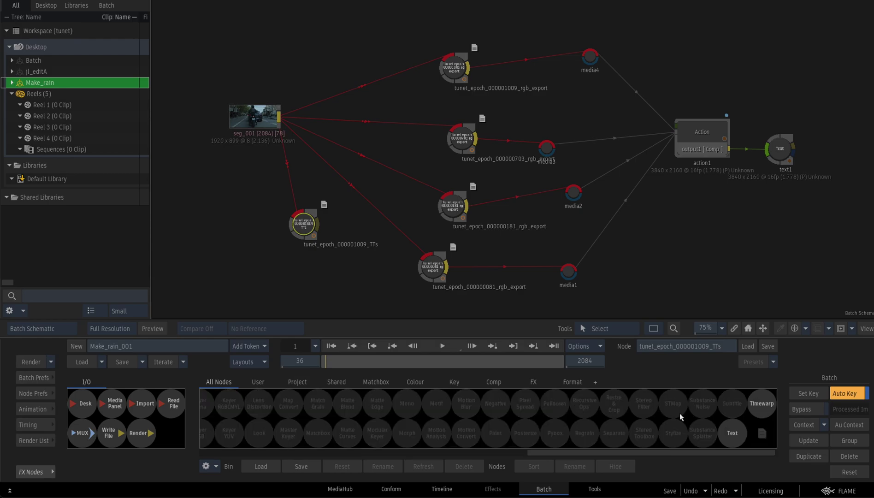
pyautogui.hscroll(-5, 484, 406)
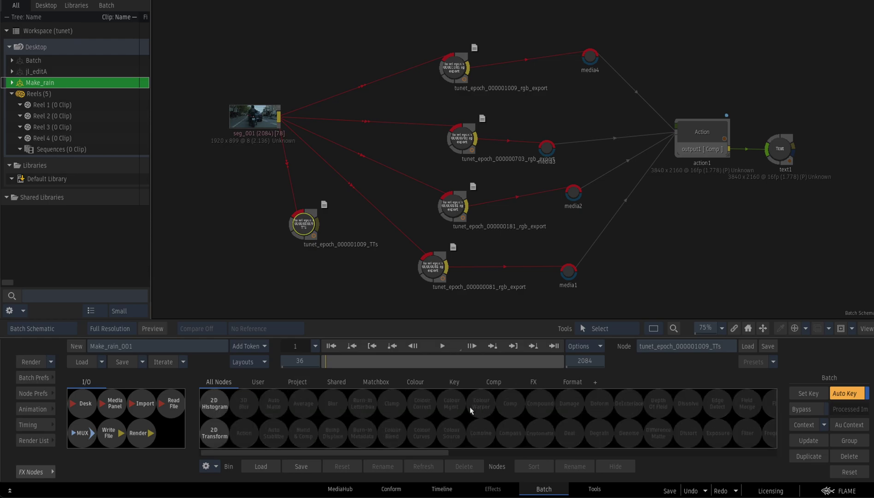
pyautogui.moveTo(215, 433); pyautogui.dragTo(287, 174)
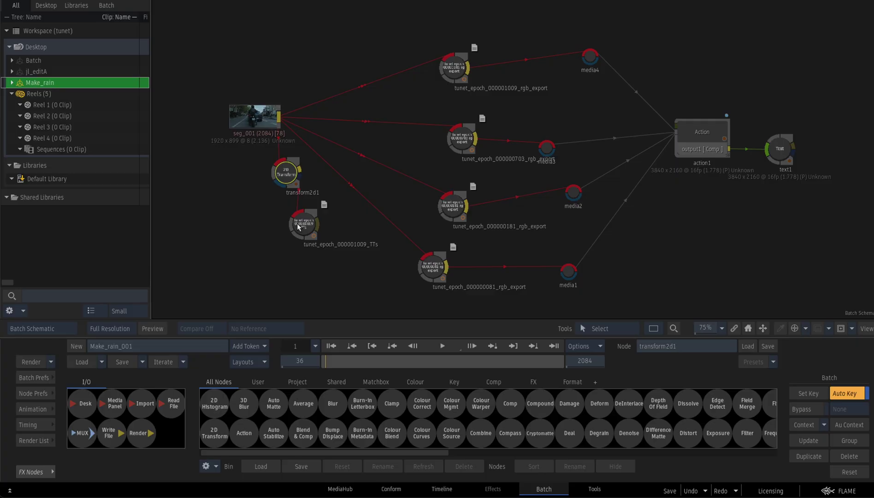
# Step: Set the tunet_epoch_000001009_TTs node as Context 1, and view that context while editing the 2D Transform node
pyautogui.click(299, 227)
pyautogui.hotkey('ctrl', '1')
pyautogui.click(46, 328)
pyautogui.click(298, 170)
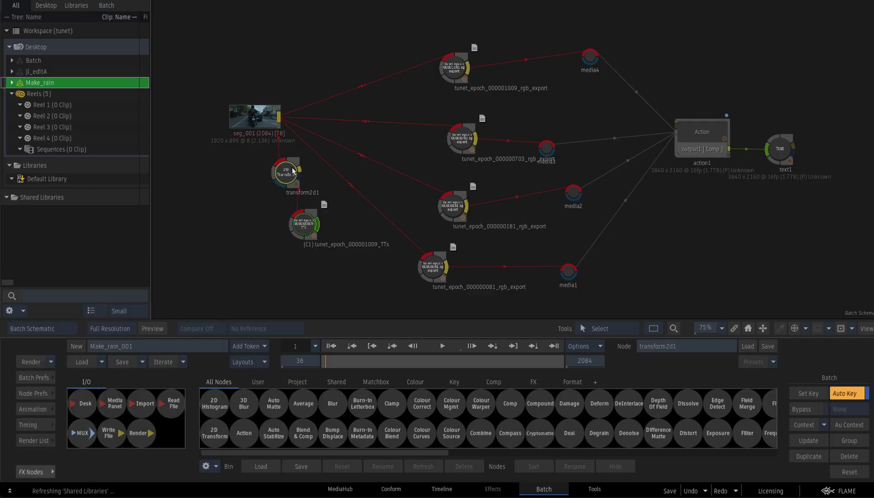
pyautogui.click(40, 322)
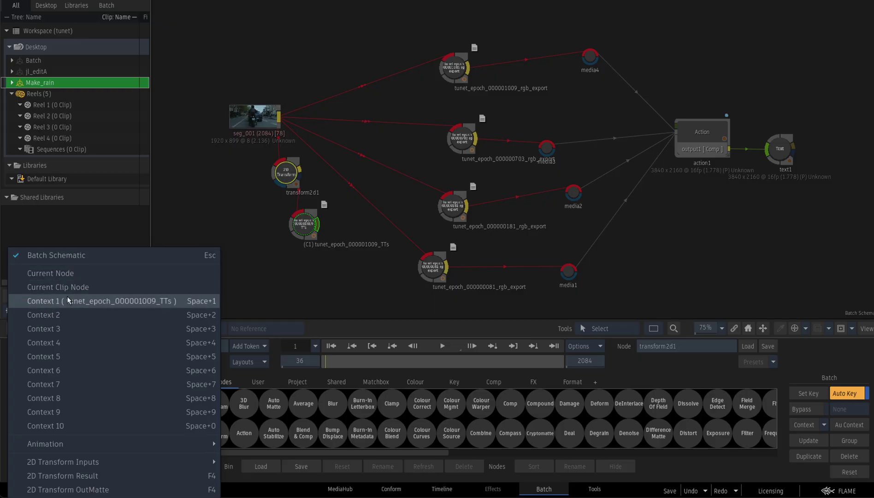
pyautogui.click(51, 301)
# Step: Set the 2D Transform's Z rotation to 5°, its scale to 125 and its X shear to 8, and return to the schematic
pyautogui.moveTo(262, 424)
pyautogui.mouseDown()
pyautogui.moveTo(335, 432)
pyautogui.moveTo(234, 441)
pyautogui.moveTo(268, 427)
pyautogui.mouseUp()
pyautogui.moveTo(312, 408); pyautogui.dragTo(317, 409)
pyautogui.press('Escape')
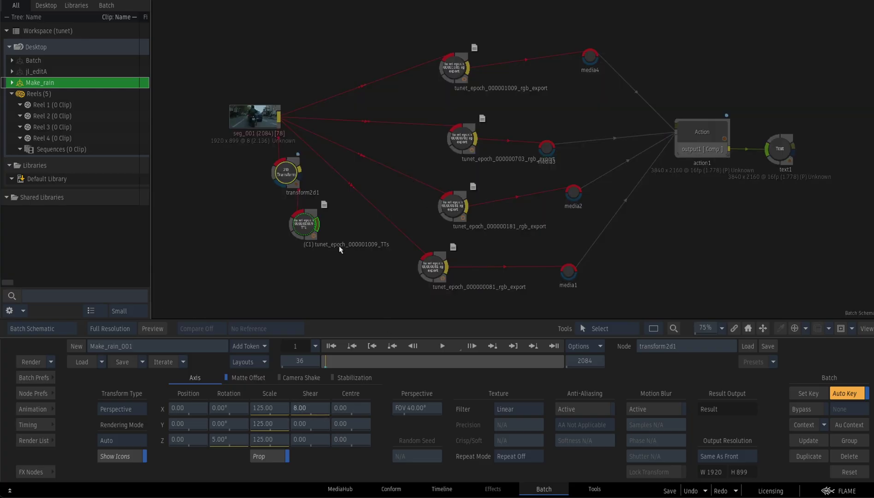
# Step: Compare the inference node's source and processed images on the transformed footage, stepping forwards and backwards through the frames
pyautogui.moveTo(306, 226); pyautogui.dragTo(327, 237)
pyautogui.press('F4')
pyautogui.press('F1')
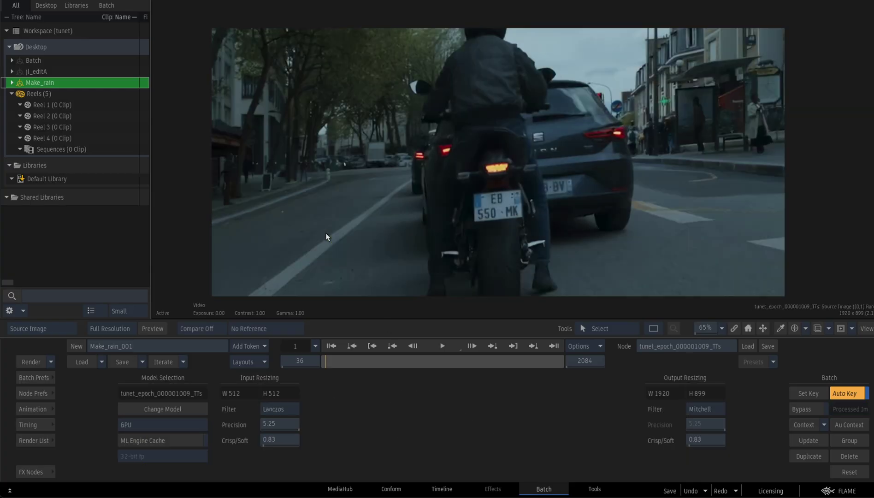
pyautogui.press('F4')
pyautogui.press('Right')
pyautogui.press('Right')
pyautogui.press('Right')
pyautogui.press('Right')
pyautogui.press('Left')
pyautogui.press('Left')
pyautogui.press('Left')
pyautogui.press('Left')
pyautogui.press('Left')
pyautogui.press('Left')
pyautogui.press('Left')
pyautogui.press('Left')
pyautogui.press('Left')
pyautogui.press('Left')
pyautogui.press('Left')
pyautogui.press('F1')
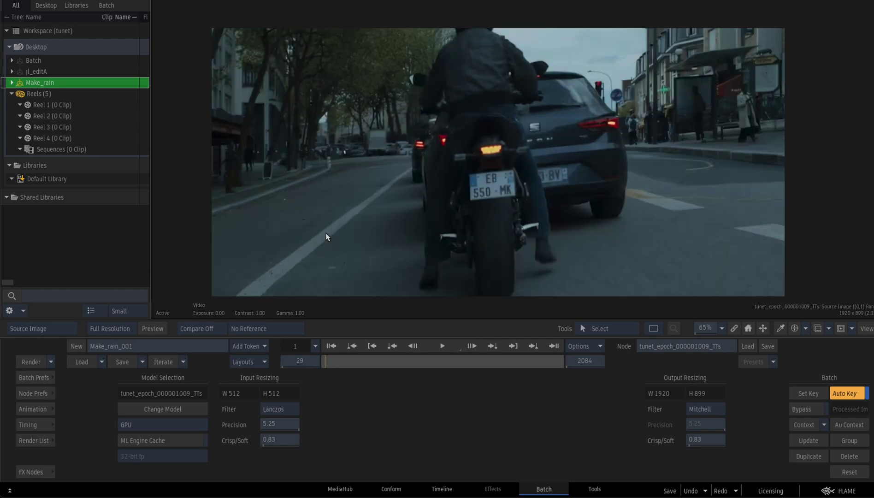
pyautogui.press('F4')
# Step: Insert a Timewarp node between the 2D Transform and the tunet_epoch_000001009_TTs node
pyautogui.click(33, 472)
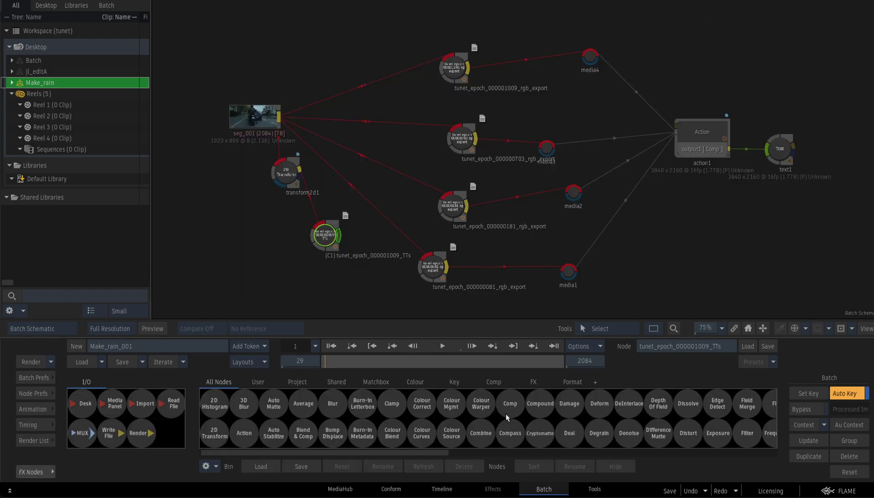
pyautogui.scroll(-5, 605, 419)
pyautogui.moveTo(751, 406); pyautogui.dragTo(288, 233)
# Step: Set the Timewarp's frame interpolation to Motion, its mode to Speed and its speed to 50%
pyautogui.doubleClick(286, 233)
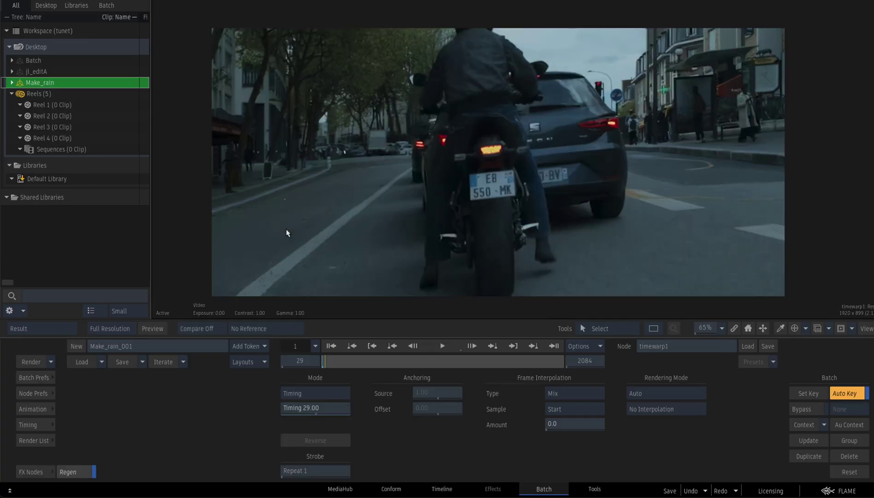
pyautogui.click(578, 395)
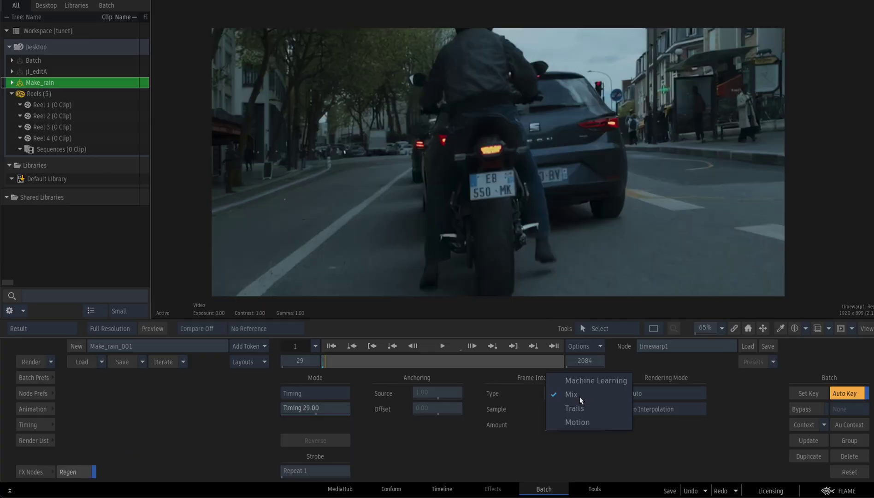
pyautogui.click(578, 423)
pyautogui.click(327, 394)
pyautogui.click(312, 408)
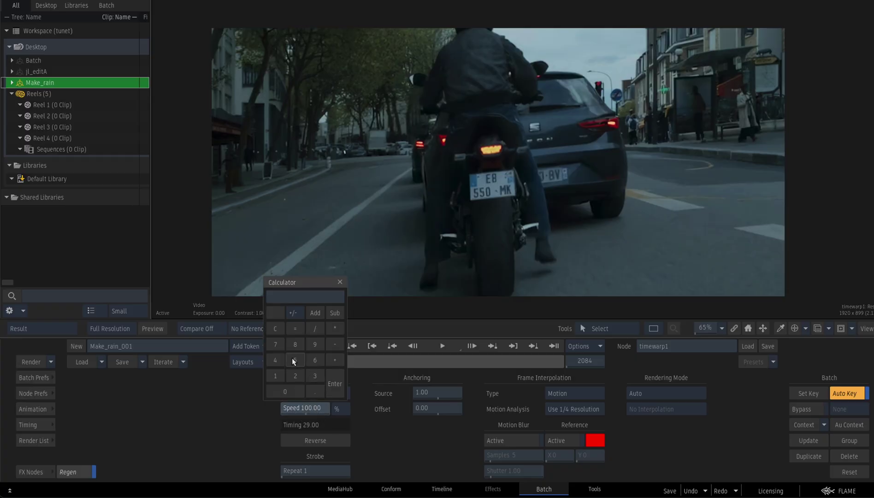
pyautogui.write('50')
pyautogui.click(335, 384)
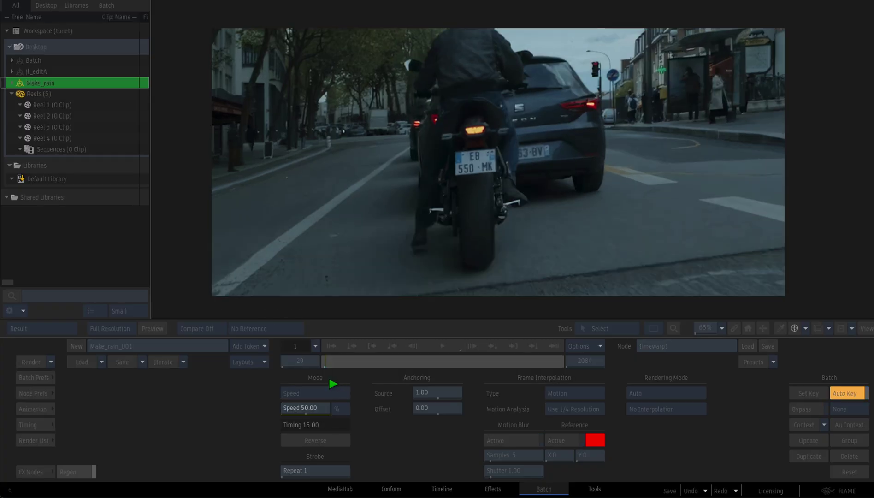
pyautogui.press('Escape')
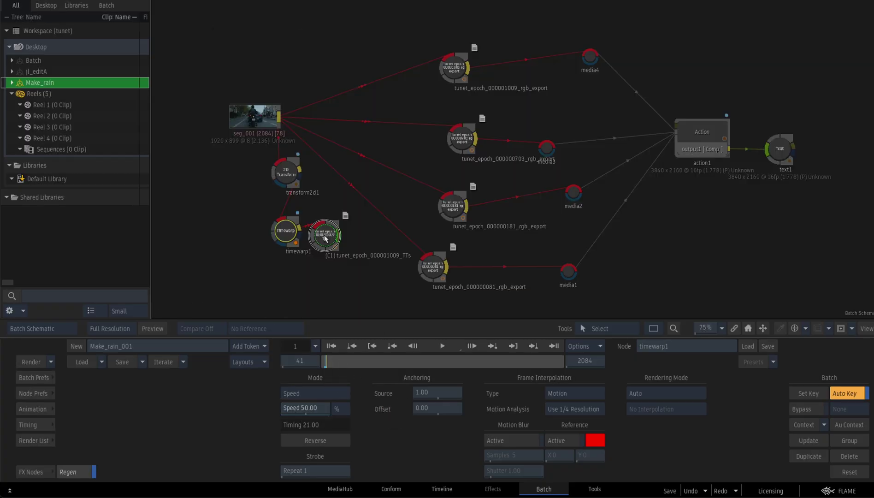
# Step: Compare the inference node's source and processed images on the slowed footage, stepping through frames in both directions
pyautogui.doubleClick(324, 237)
pyautogui.press('F1')
pyautogui.press('F4')
pyautogui.press('Left')
pyautogui.press('Left')
pyautogui.press('Left')
pyautogui.press('Left')
pyautogui.press('Left')
pyautogui.press('Left')
pyautogui.press('Left')
pyautogui.press('Left')
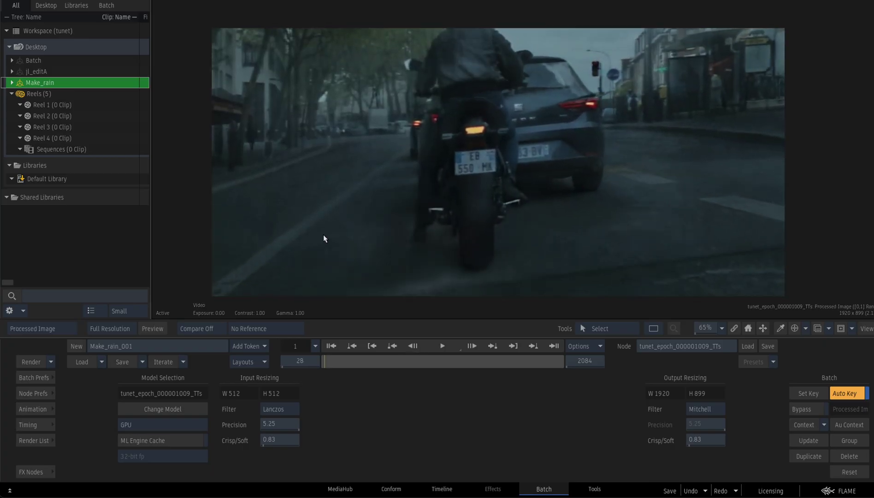
pyautogui.press('Right')
pyautogui.press('Right')
pyautogui.press('Right')
pyautogui.press('Right')
pyautogui.press('Right')
pyautogui.press('Right')
pyautogui.press('Right')
pyautogui.press('Right')
pyautogui.press('Right')
pyautogui.press('Right')
pyautogui.press('Right')
pyautogui.press('Right')
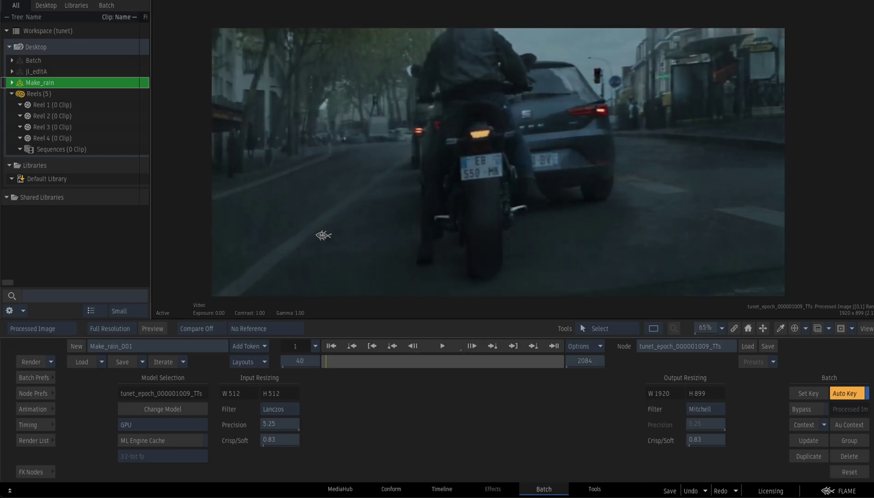
pyautogui.press('F1')
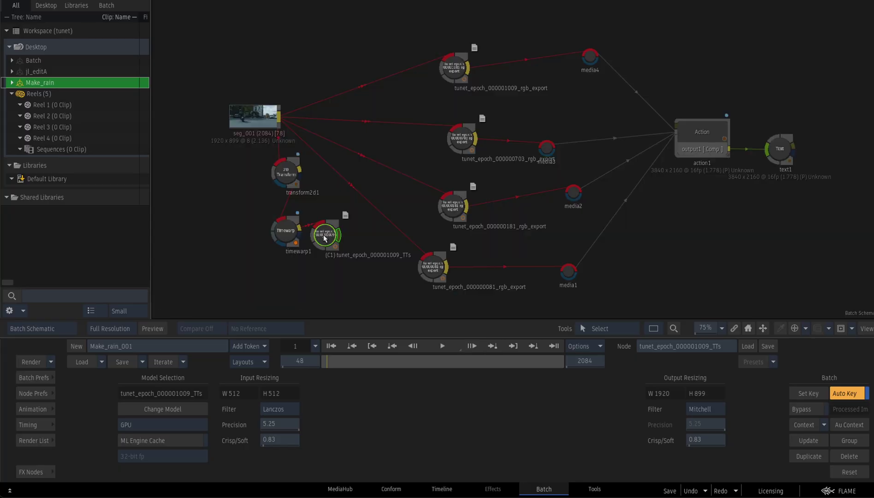
# Step: Rearrange the 2D Transform and Timewarp nodes between the source clip and the inference node
pyautogui.click(270, 184)
pyautogui.moveTo(270, 184); pyautogui.dragTo(234, 221)
pyautogui.click(287, 218)
pyautogui.moveTo(287, 216); pyautogui.dragTo(284, 190)
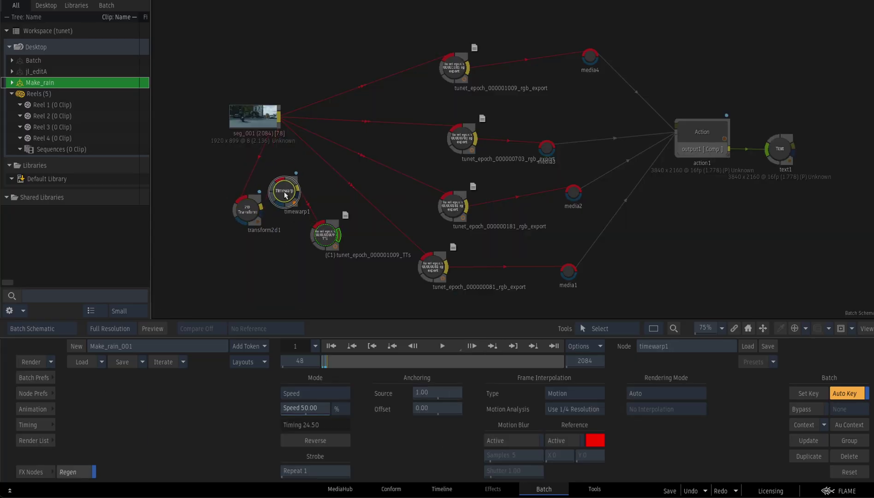
# Step: Review the inference node's images once more after rearranging the nodes, and return to the batch schematic
pyautogui.click(331, 241)
pyautogui.press('F4')
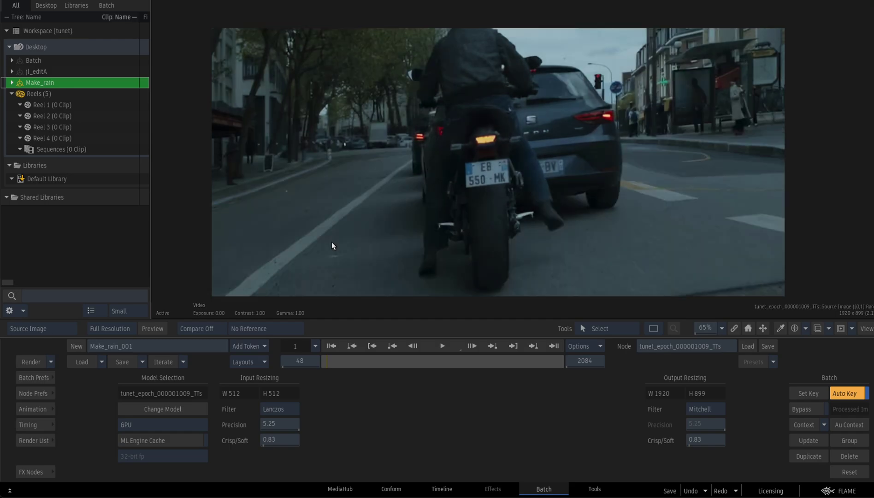
pyautogui.press('Right')
pyautogui.press('Escape')
# Step: Switch to Files to examine the .pth and .onnx versions of tunet_epoch_000001009_TTs in make_rain, and open the tunet_training folder
pyautogui.hotkey('alt', 'Tab')
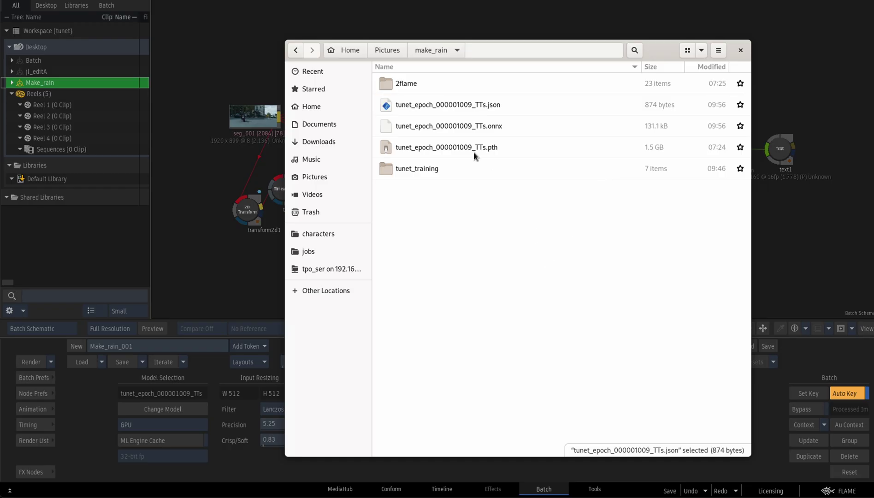
pyautogui.click(456, 147)
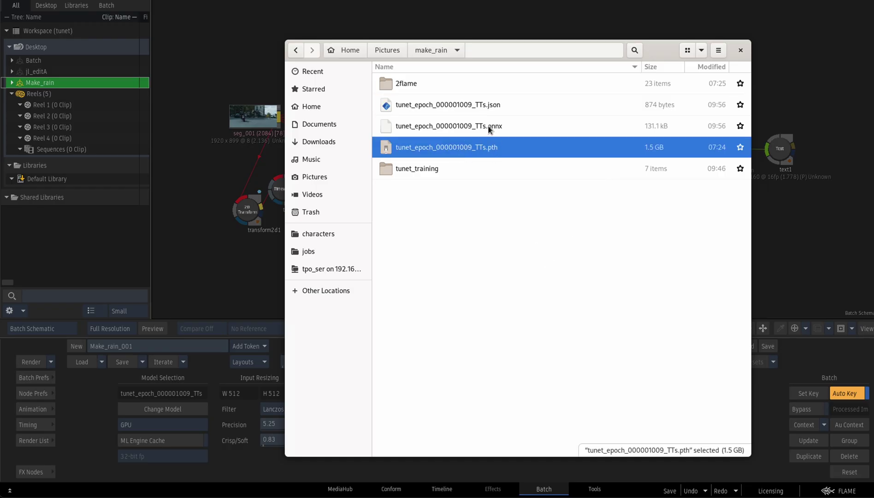
pyautogui.hotkey('alt', 'Tab')
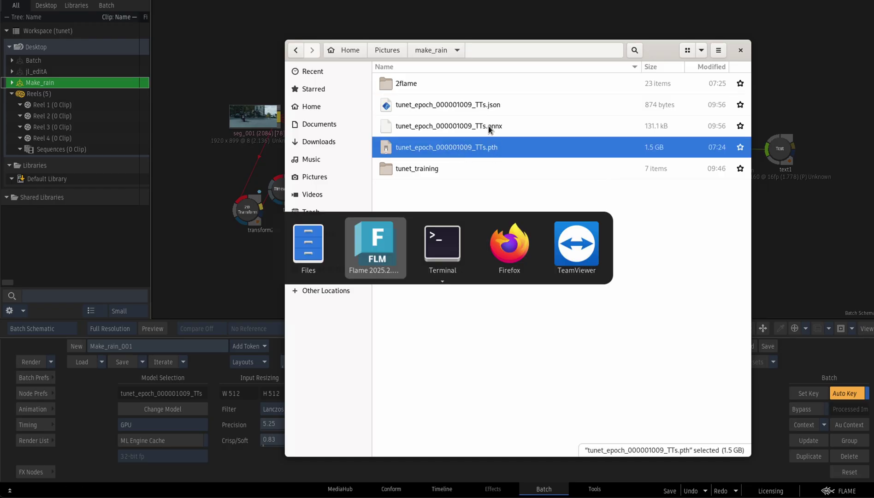
pyautogui.hotkey('alt', 'Tab')
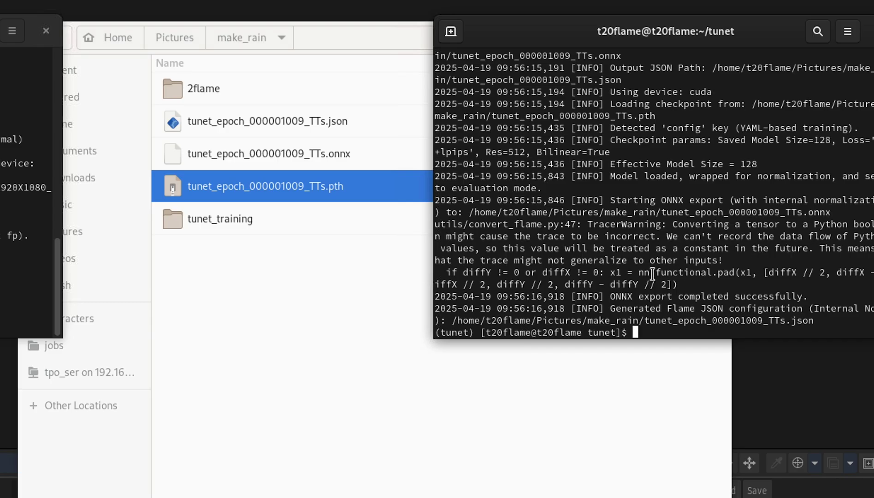
pyautogui.click(364, 159)
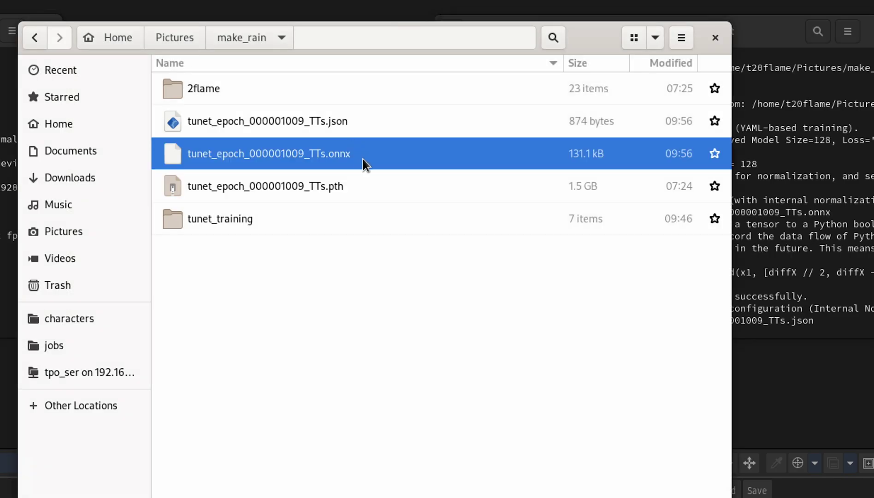
pyautogui.doubleClick(264, 218)
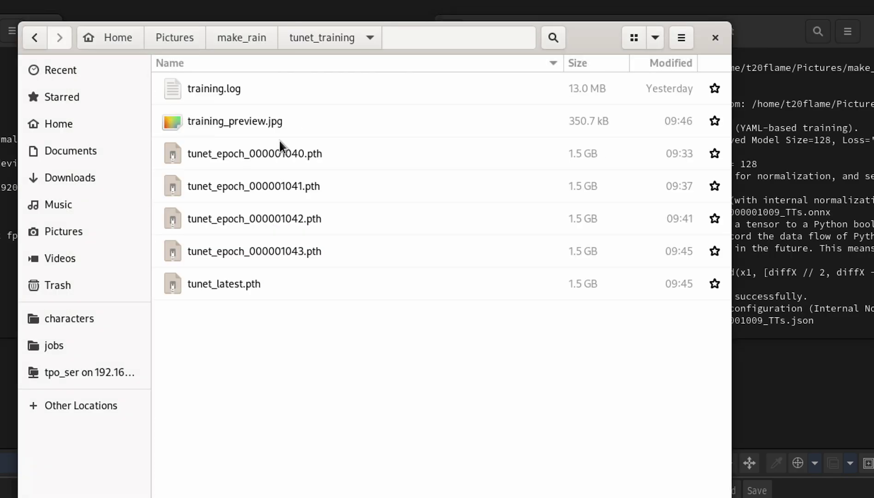